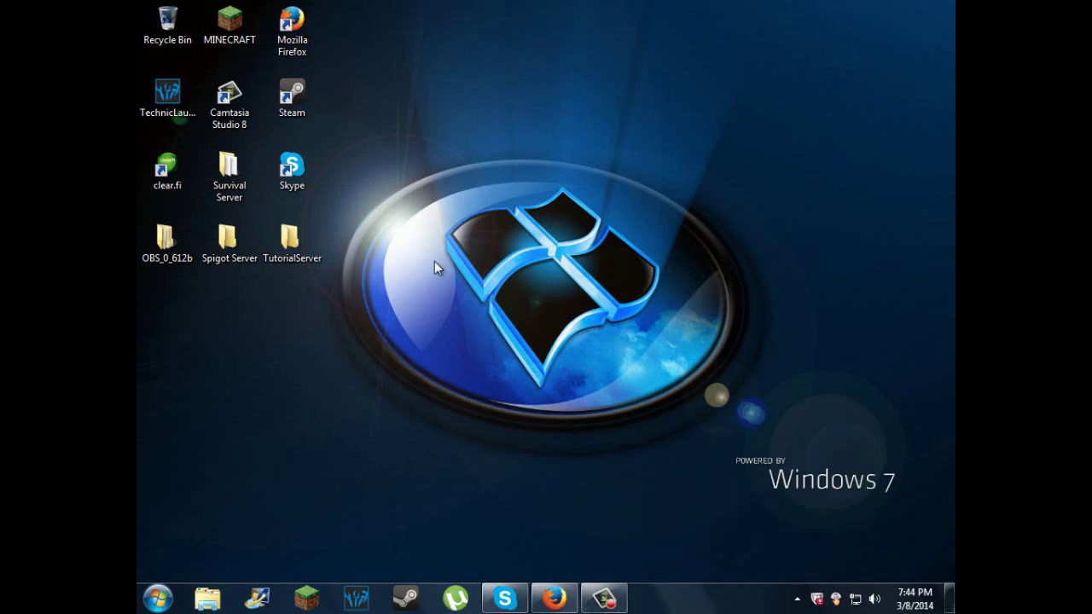
Open the TutorialServer folder, locate its plugins folder and minimize the window
double_click(302, 244)
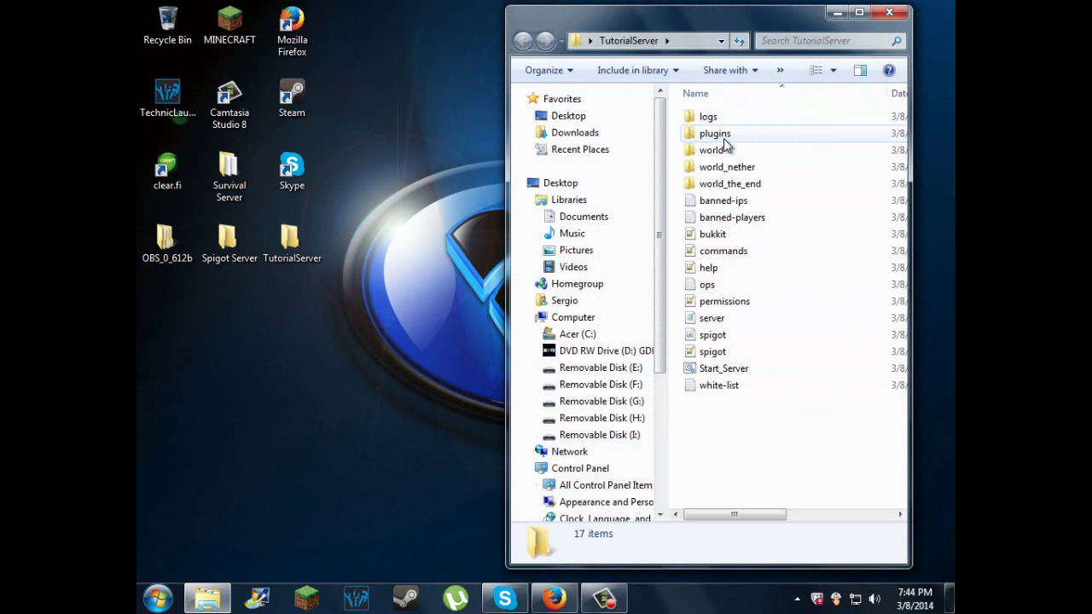
mouse_move(725, 143)
left_mouse_down()
mouse_move(595, 251)
mouse_move(776, 162)
mouse_move(710, 141)
mouse_move(730, 124)
left_mouse_up()
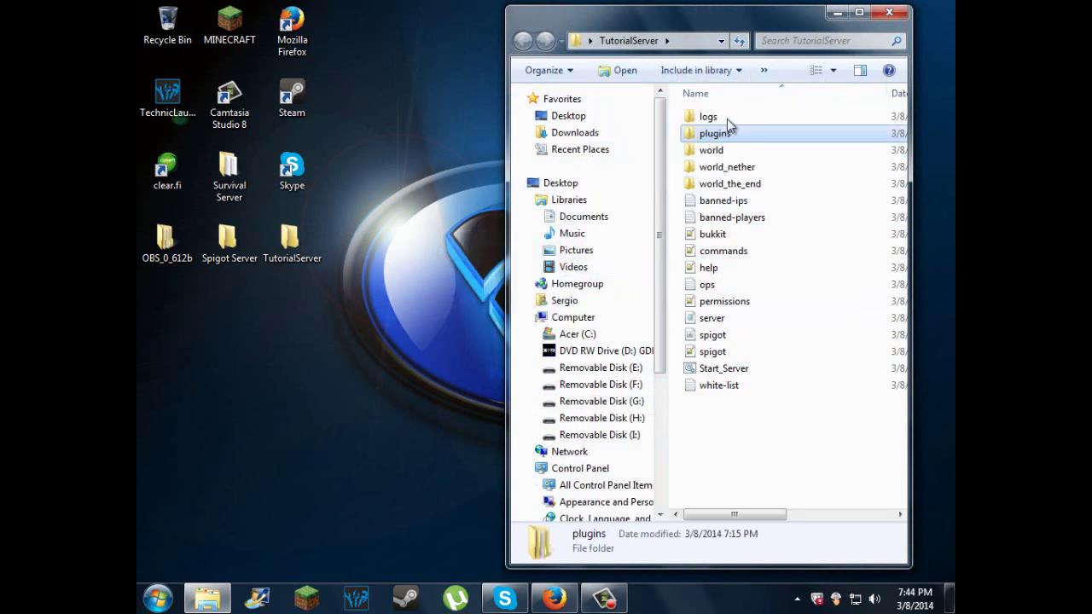
left_click(836, 14)
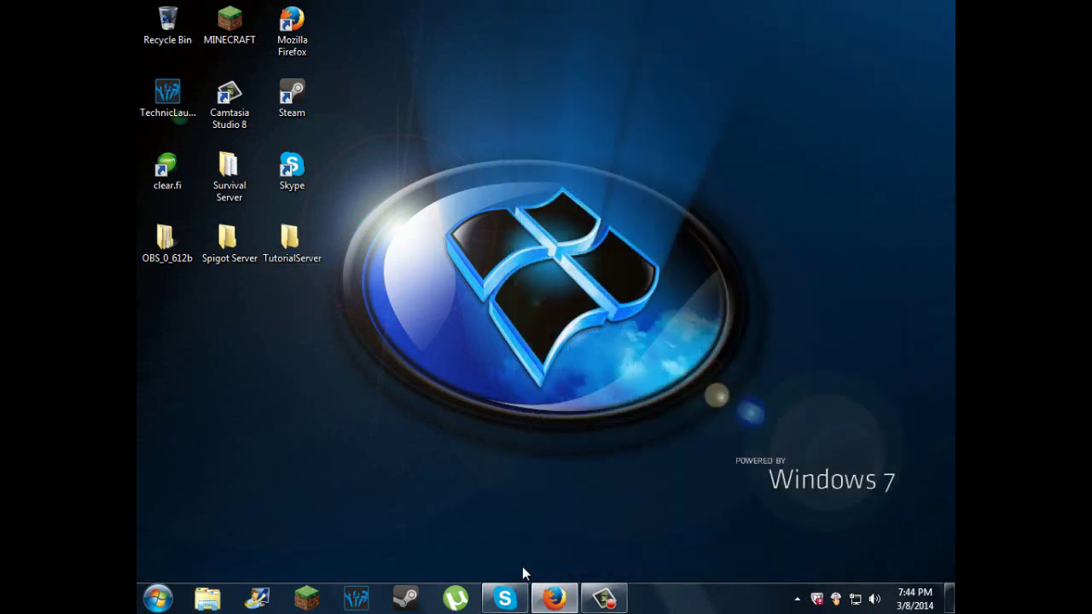
Switch to Firefox and go to plugins.bukkit.org
left_click(553, 597)
left_click(571, 37)
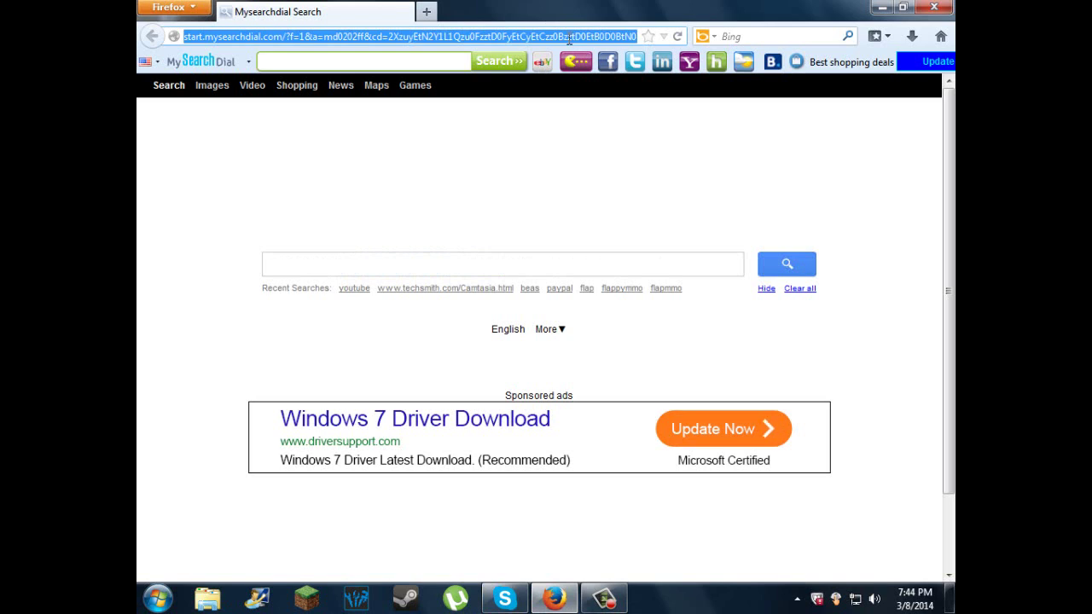
type("plugins.bukkit.org/")
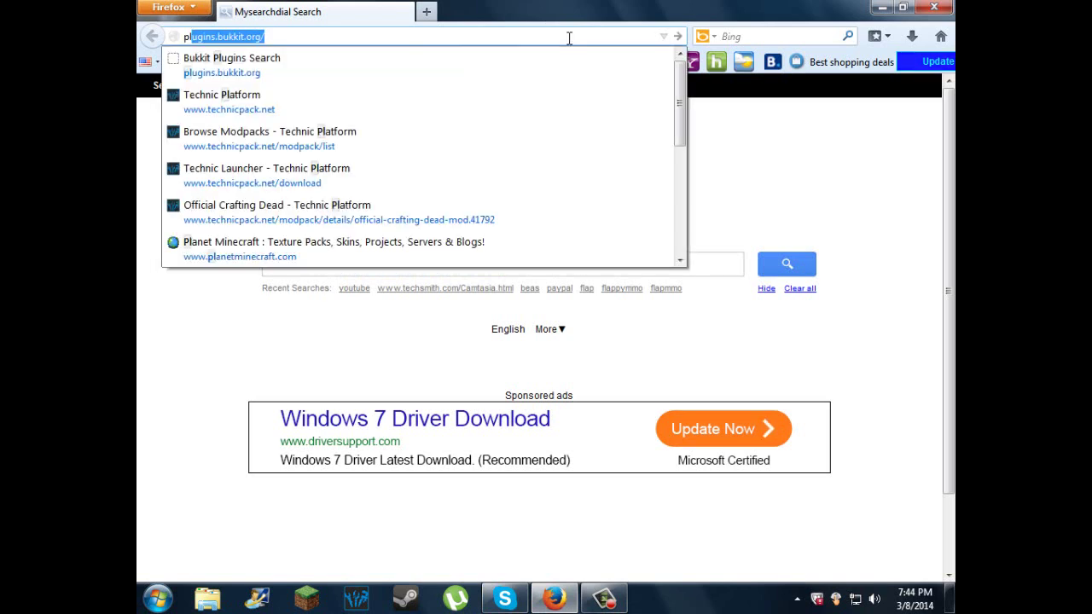
key("Return")
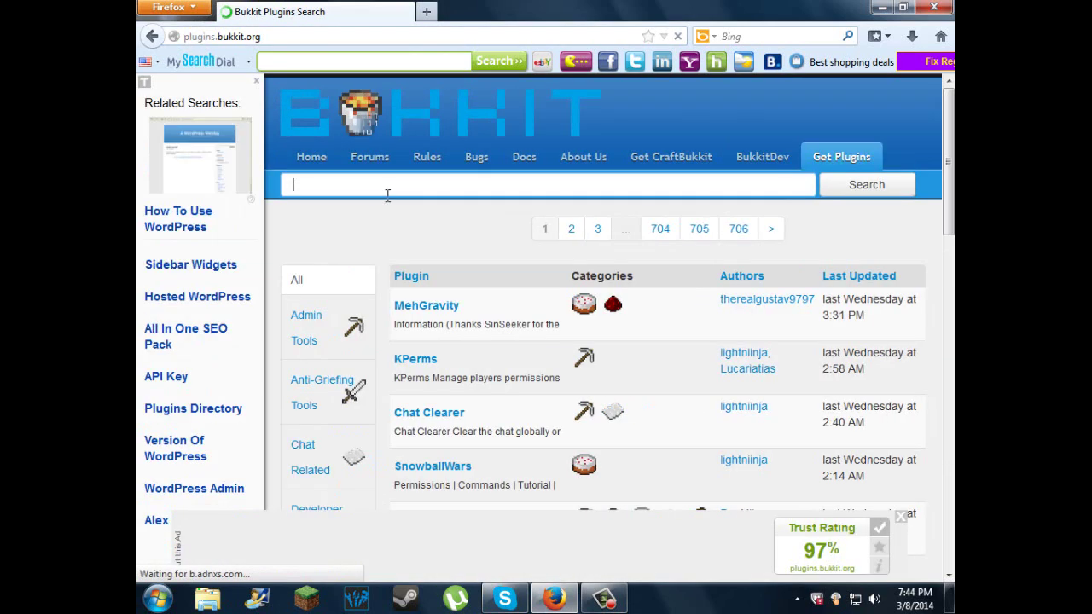
Close the pop-up ad tab and dismiss the ads covering the plugin list
left_click(774, 446)
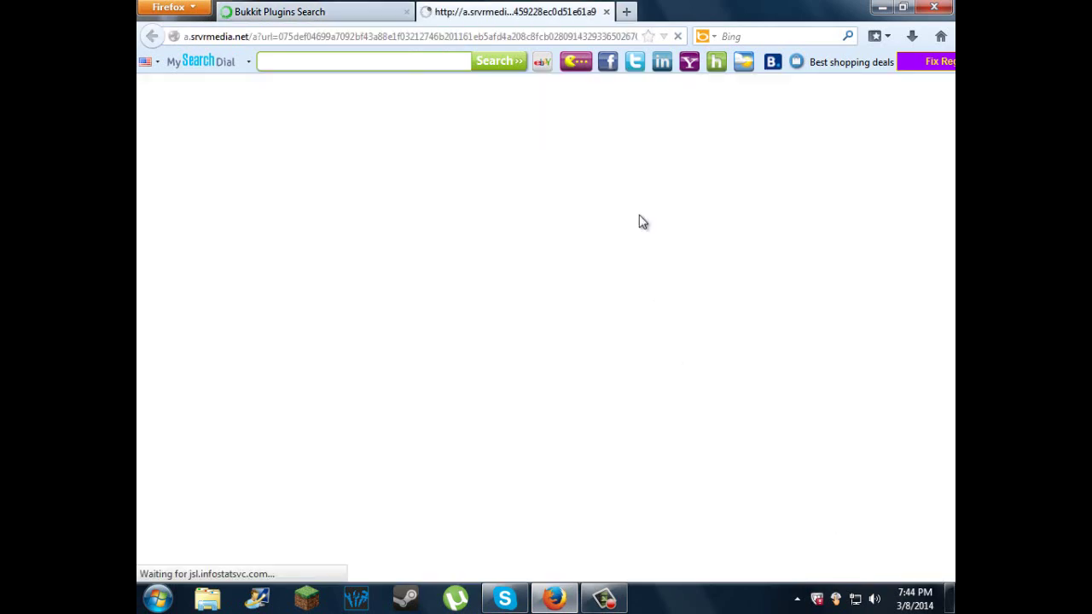
left_click(606, 12)
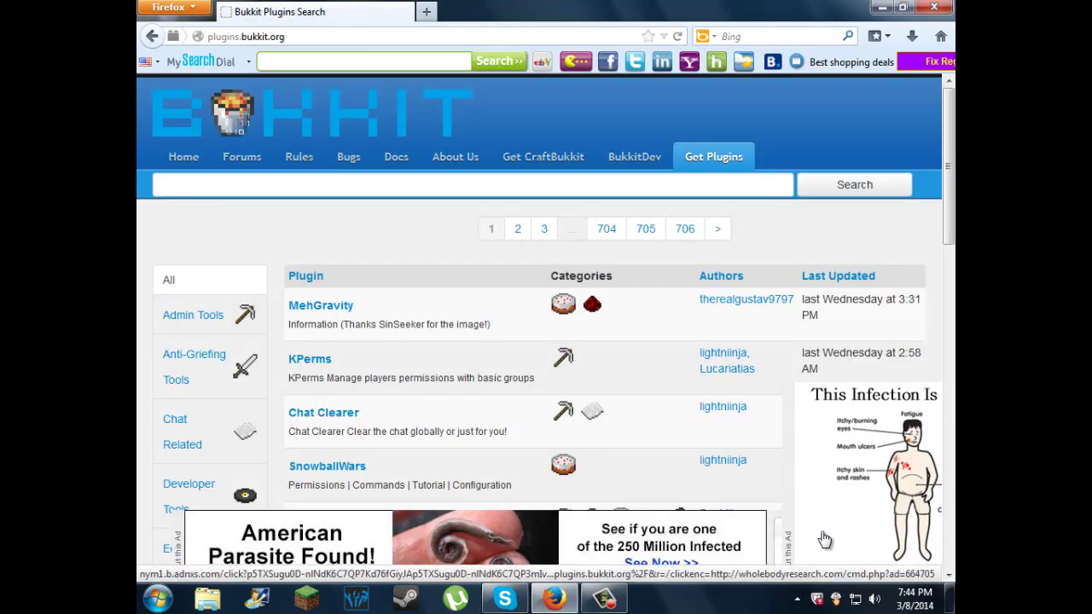
left_click(933, 394)
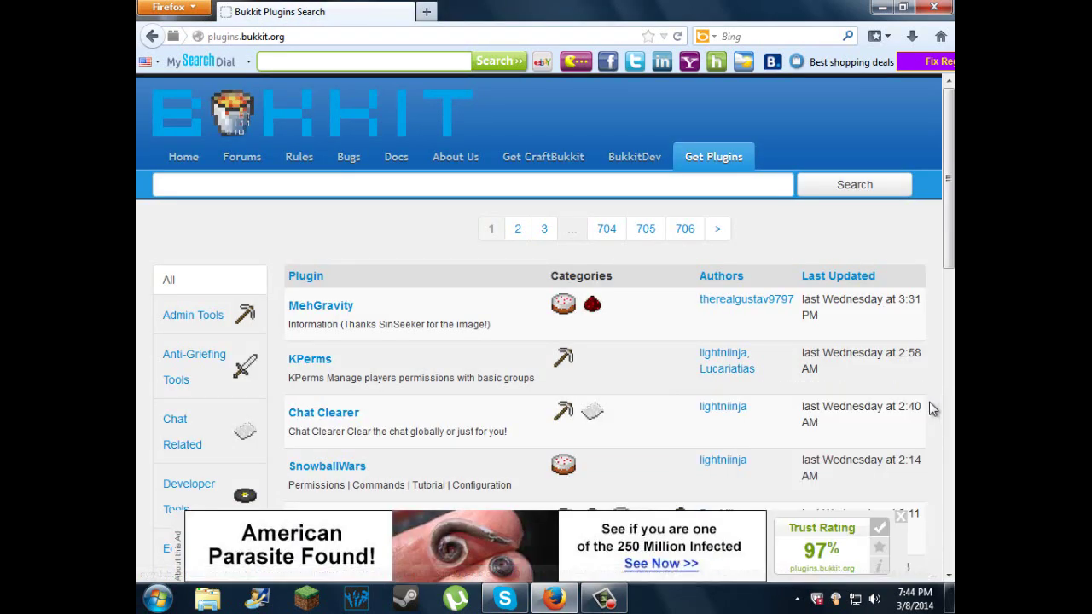
left_click(899, 515)
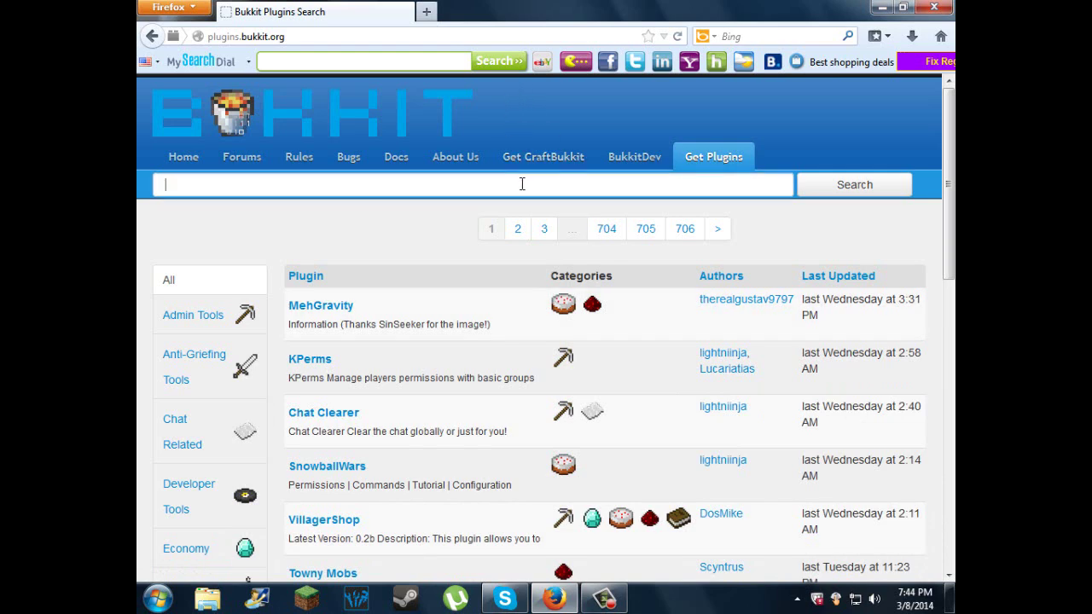
Browse the list of Bukkit plugins and open the PlayerTroll plugin's page
scroll(390, 435, "down", 8)
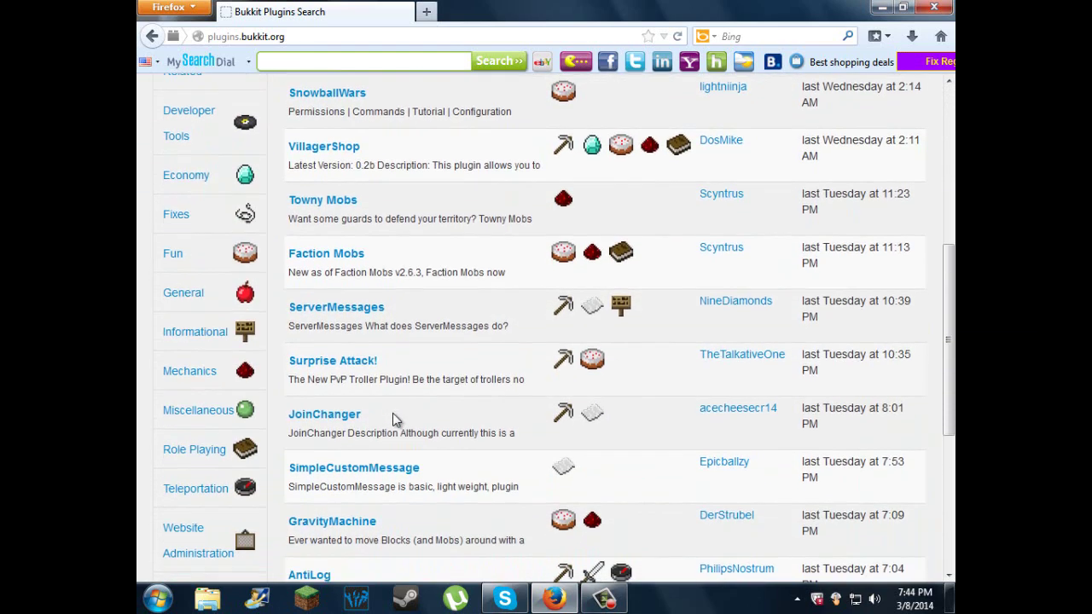
scroll(392, 423, "up", 8)
scroll(360, 312, "down", 14)
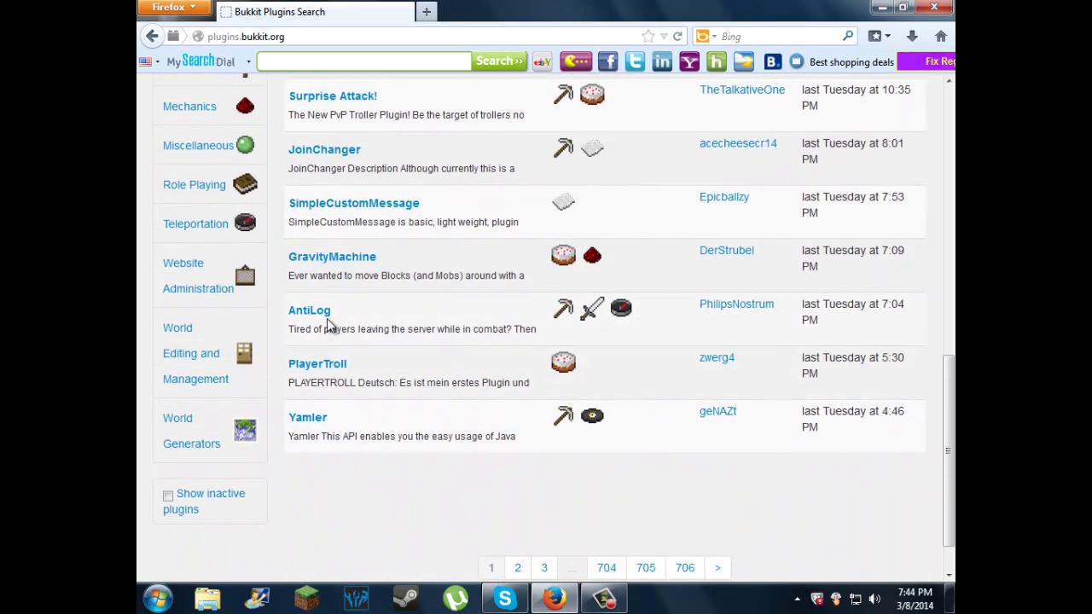
scroll(327, 318, "up", 2)
left_click(331, 456)
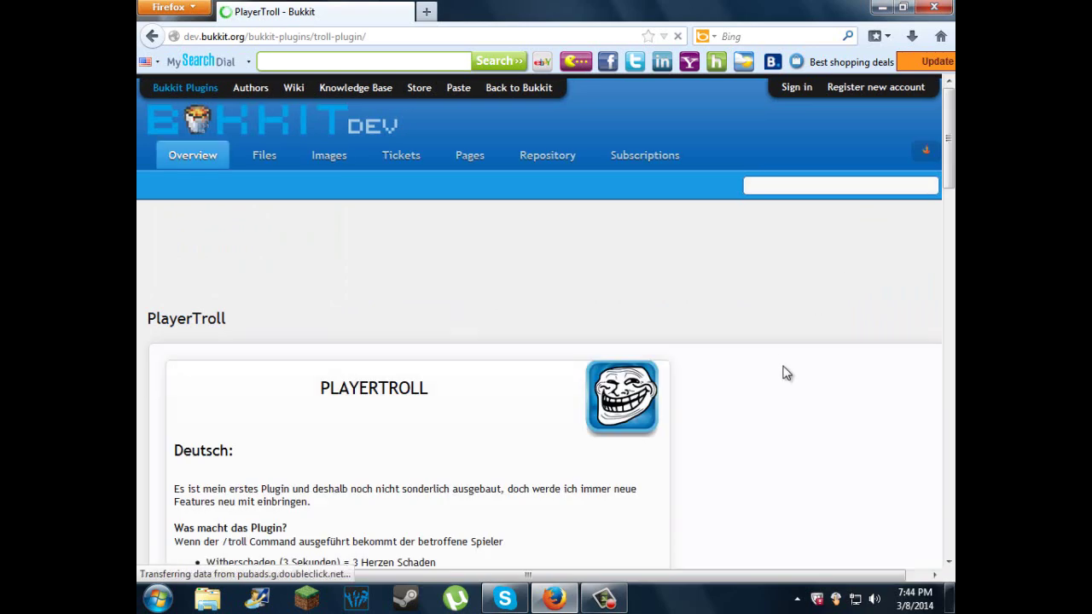
Download the PlayerTroll 1.2 (Deutsch) jar file from its plugin page
scroll(789, 383, "down", 2)
scroll(817, 367, "down", 3)
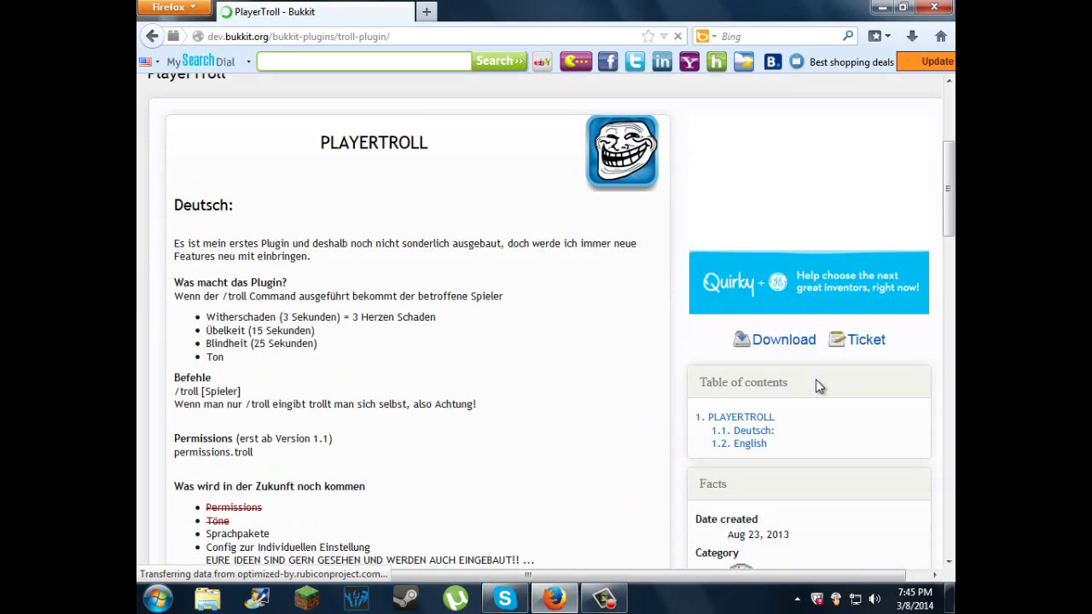
left_click(797, 317)
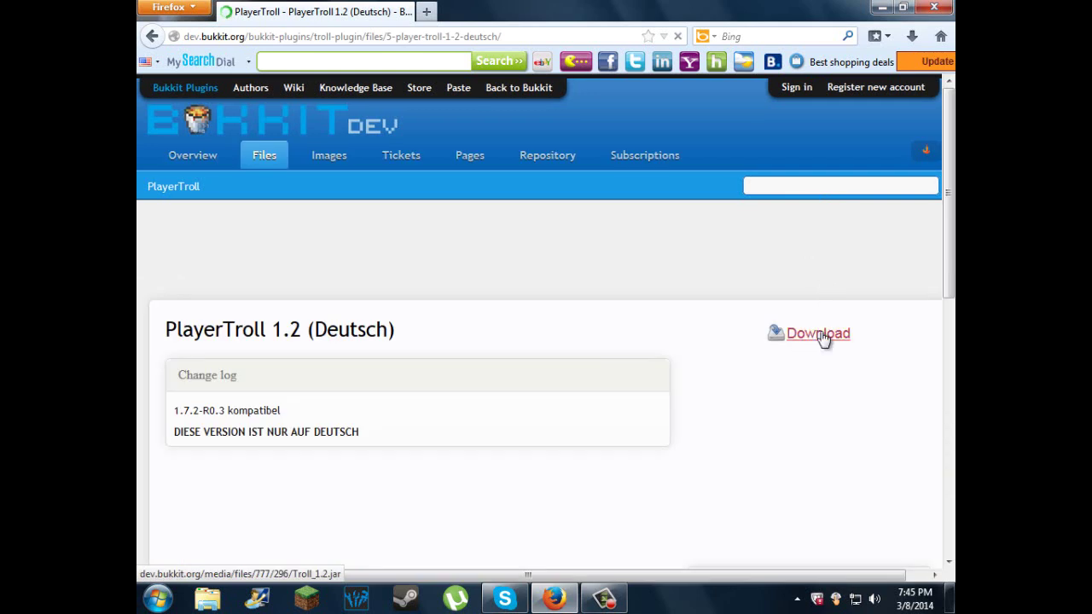
left_click(823, 337)
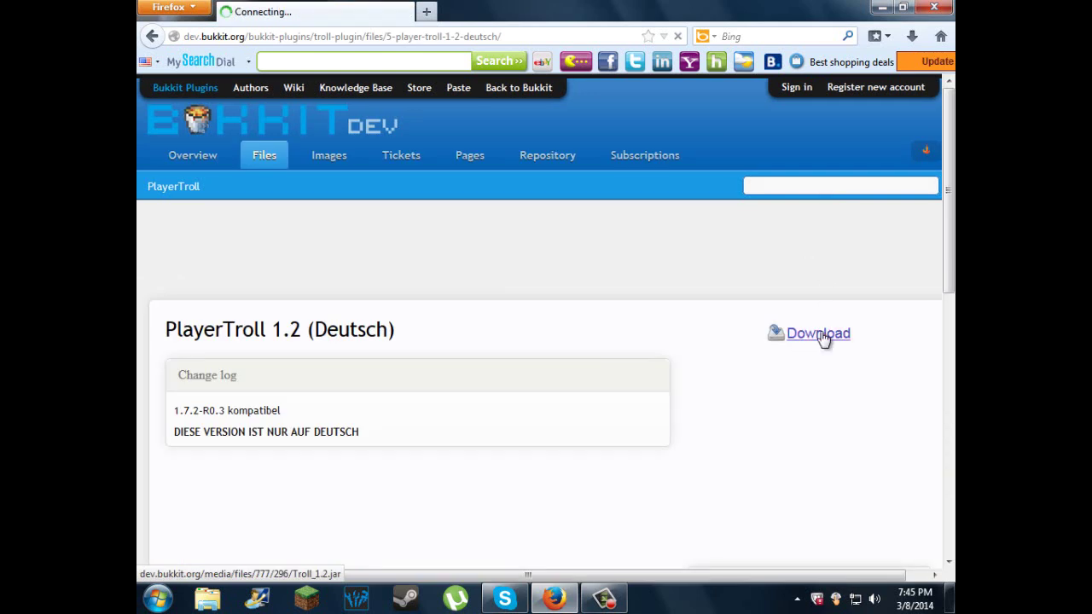
key("Return")
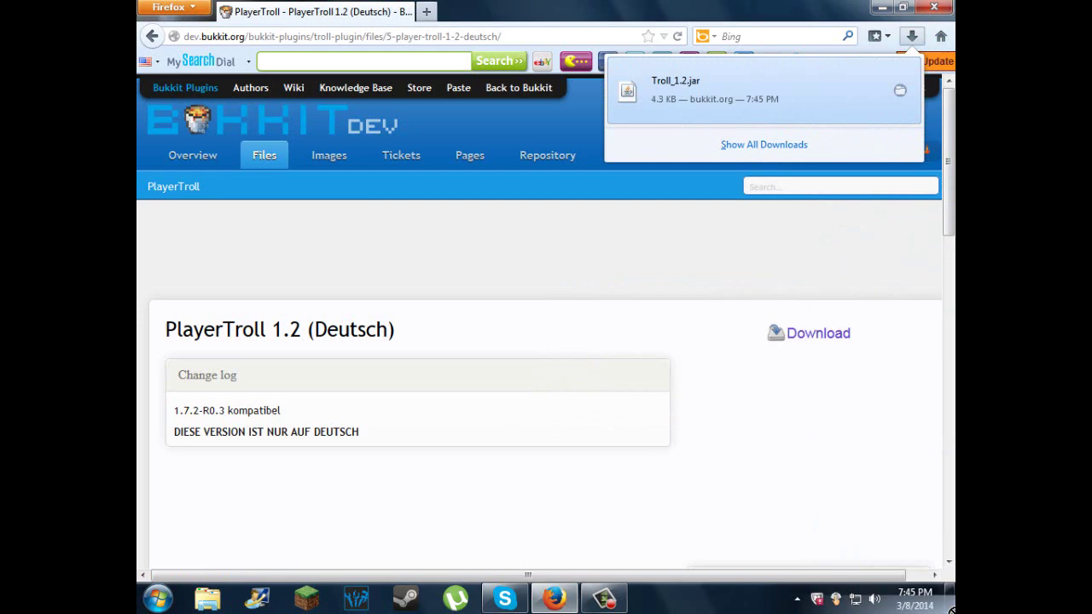
Put the downloaded Troll_1.2 file on the desktop and move it into TutorialServer's plugins folder
left_click_drag(952, 607, 303, 307)
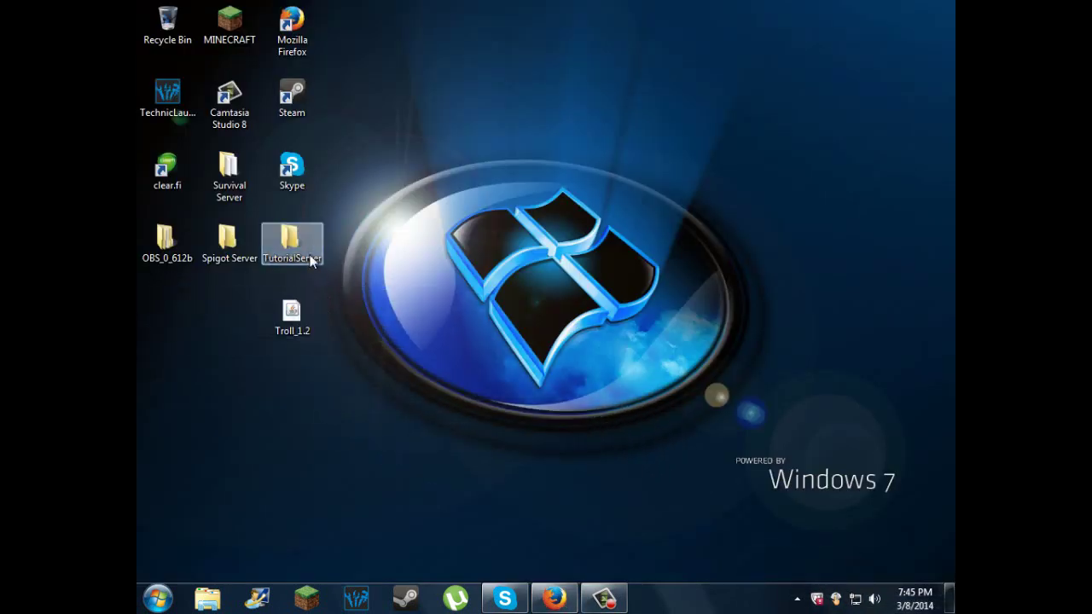
double_click(310, 261)
double_click(714, 133)
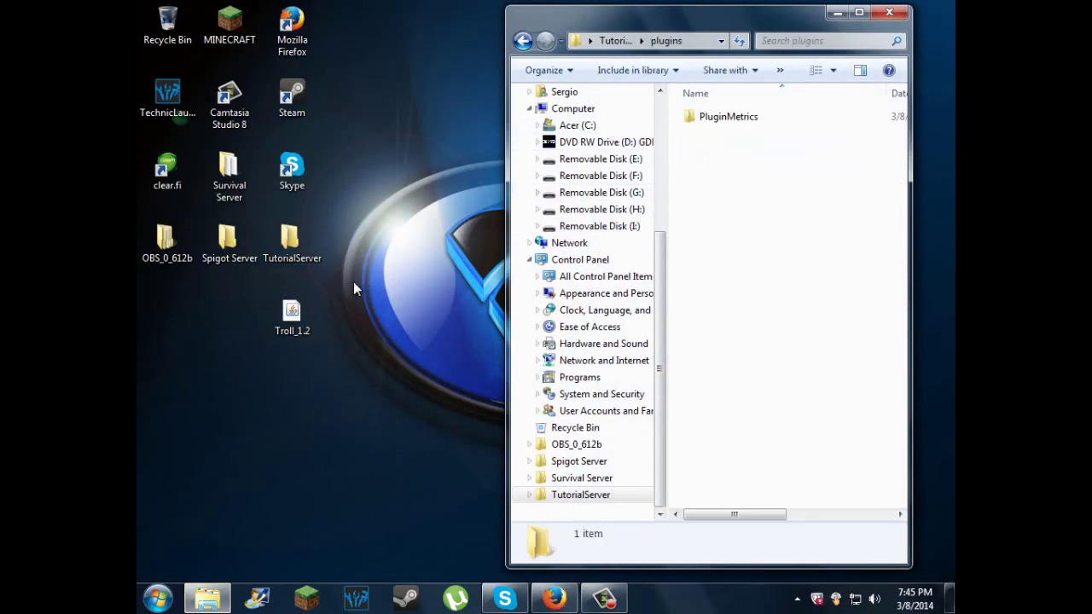
left_click_drag(292, 317, 815, 299)
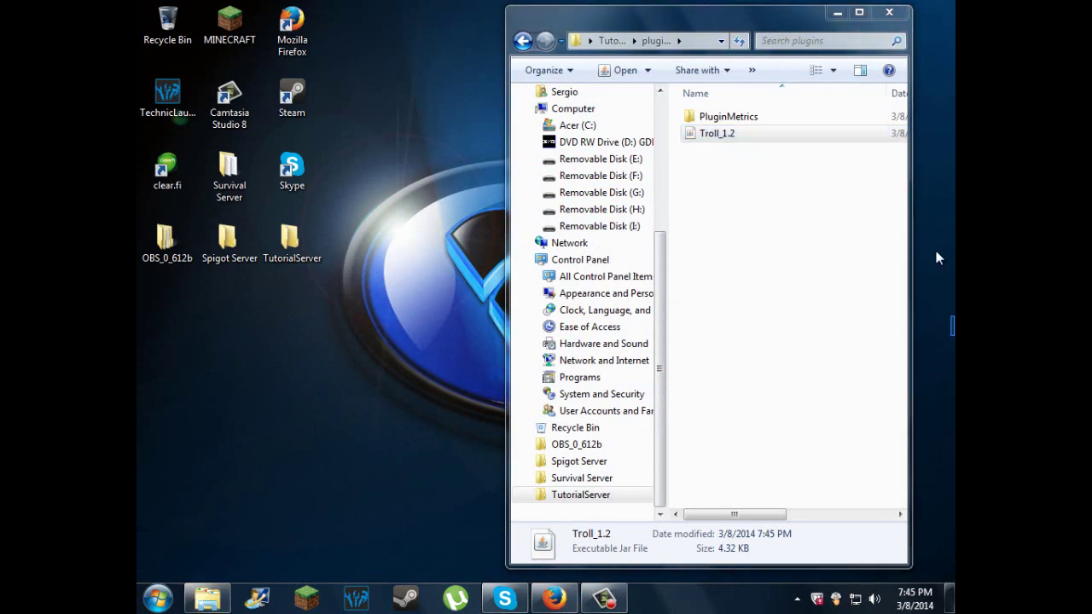
left_click(832, 13)
Return to plugins.bukkit.org in Firefox and search the plugins for "world edit"
left_click(553, 597)
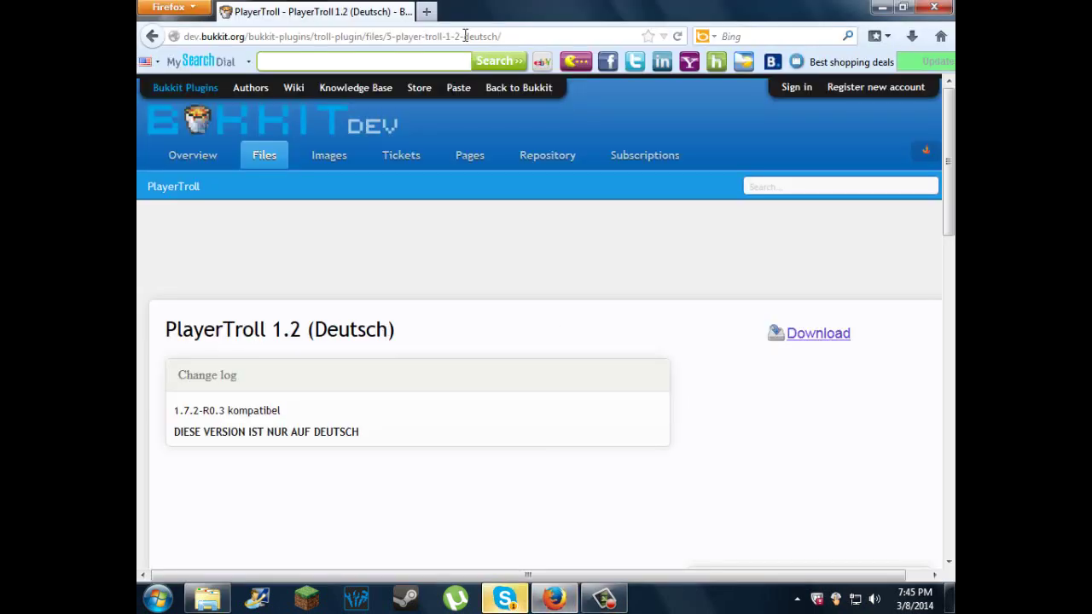
left_click(515, 31)
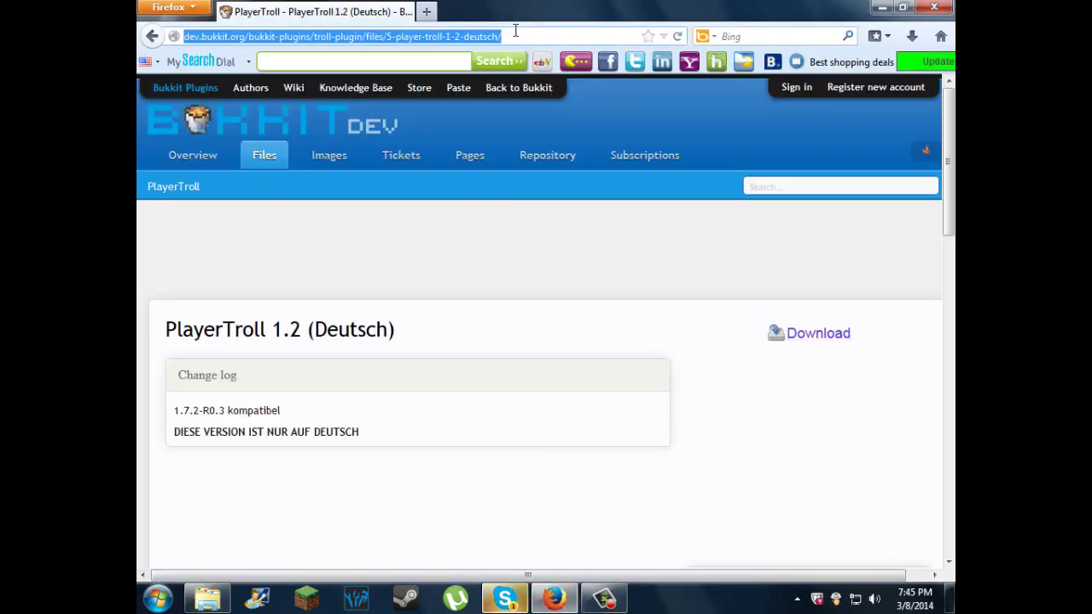
type("plugins.bukkit.org")
key("Return")
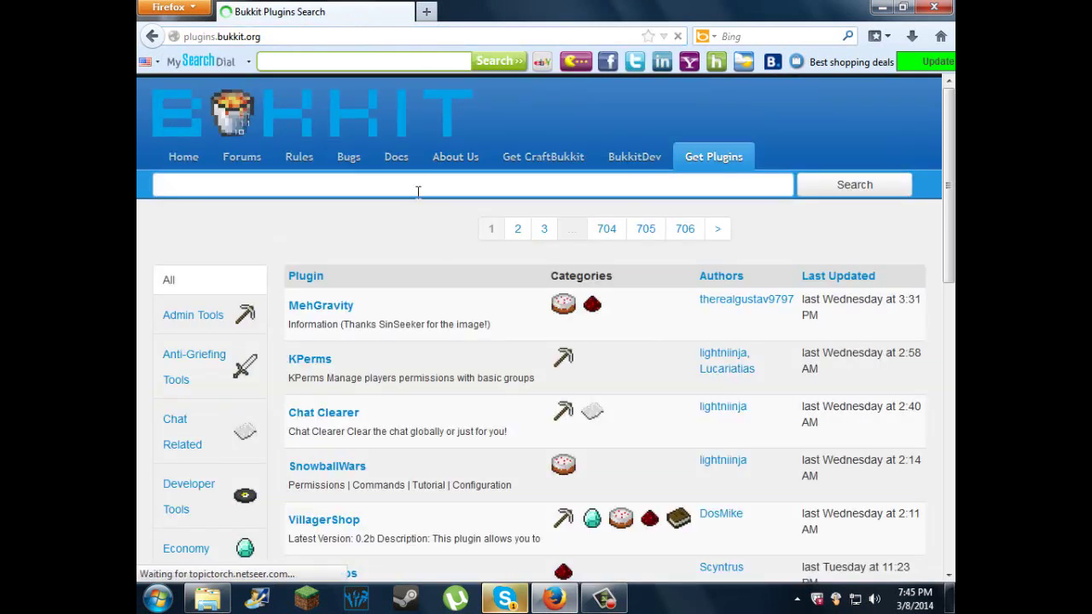
type("world e")
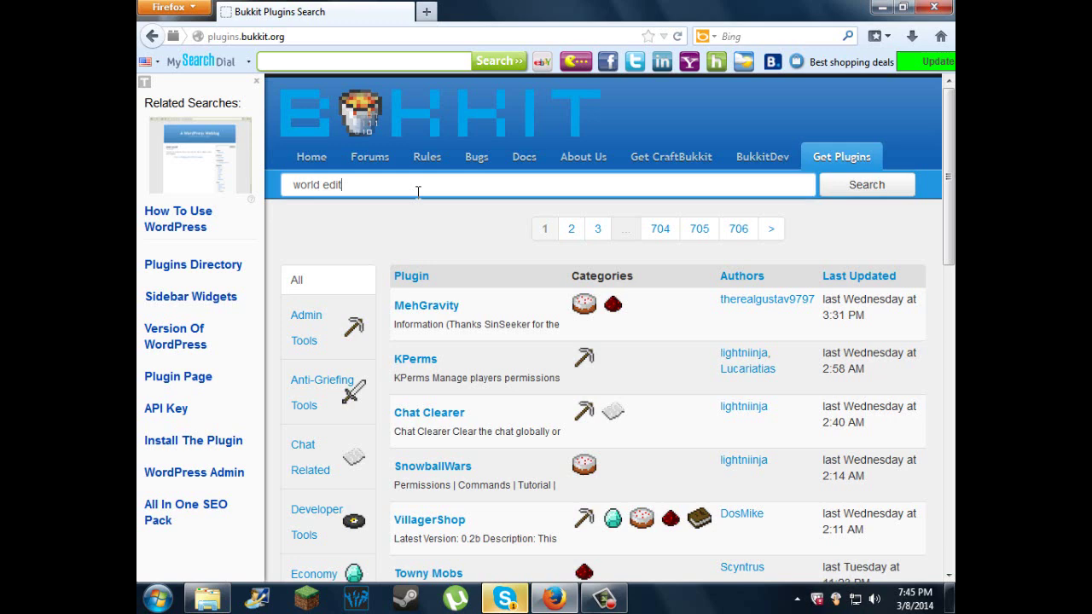
type("dit")
key("Return")
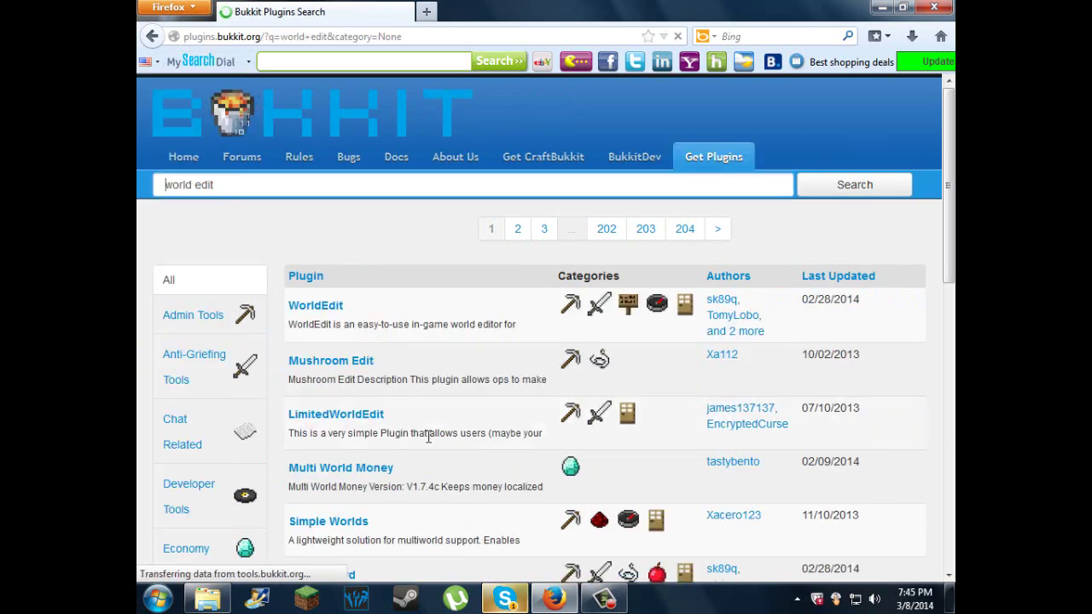
Download WorldEdit 5.6 from the WorldEdit plugin page and place the archive on the desktop
scroll(324, 268, "down", 2)
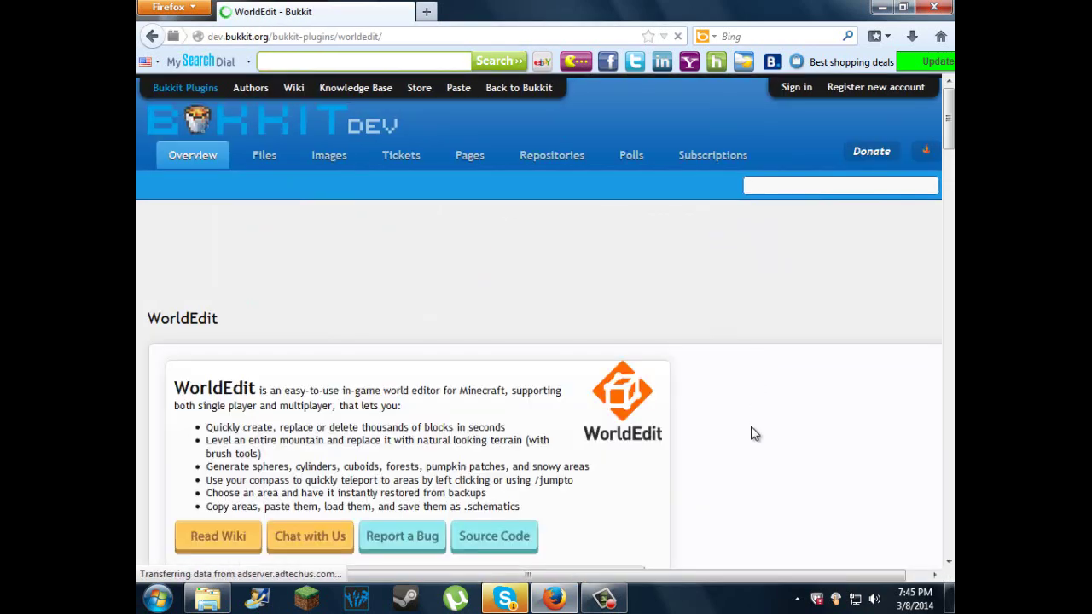
scroll(753, 431, "down", 4)
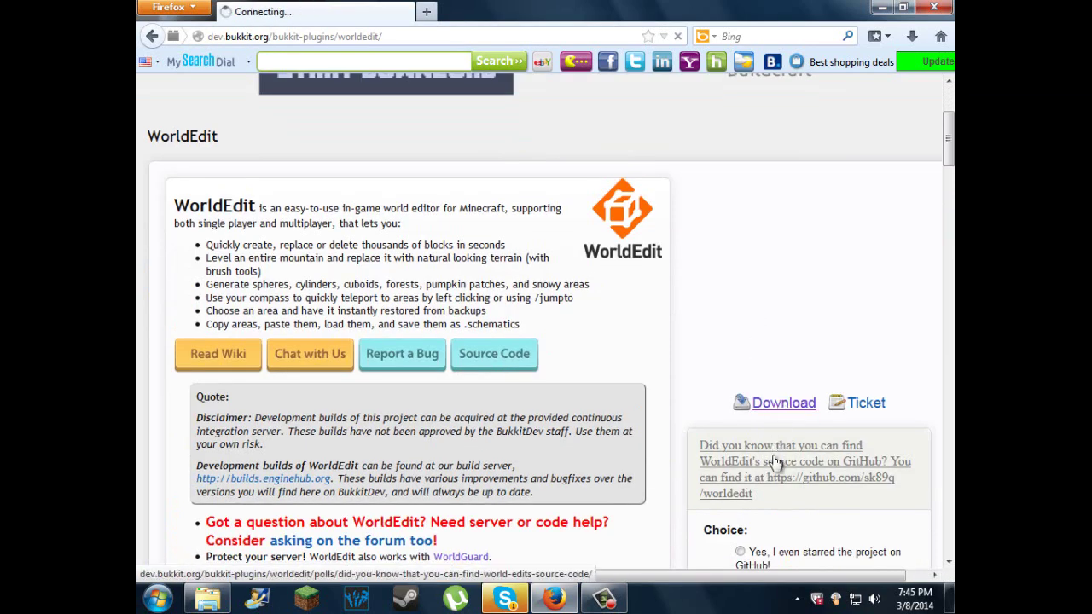
left_click(777, 402)
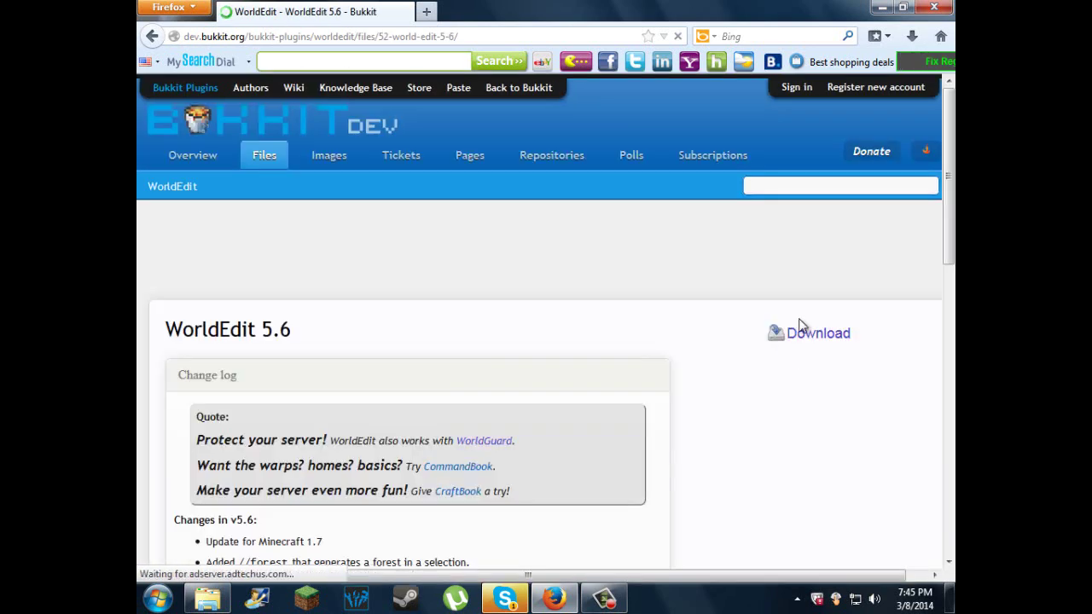
left_click(811, 335)
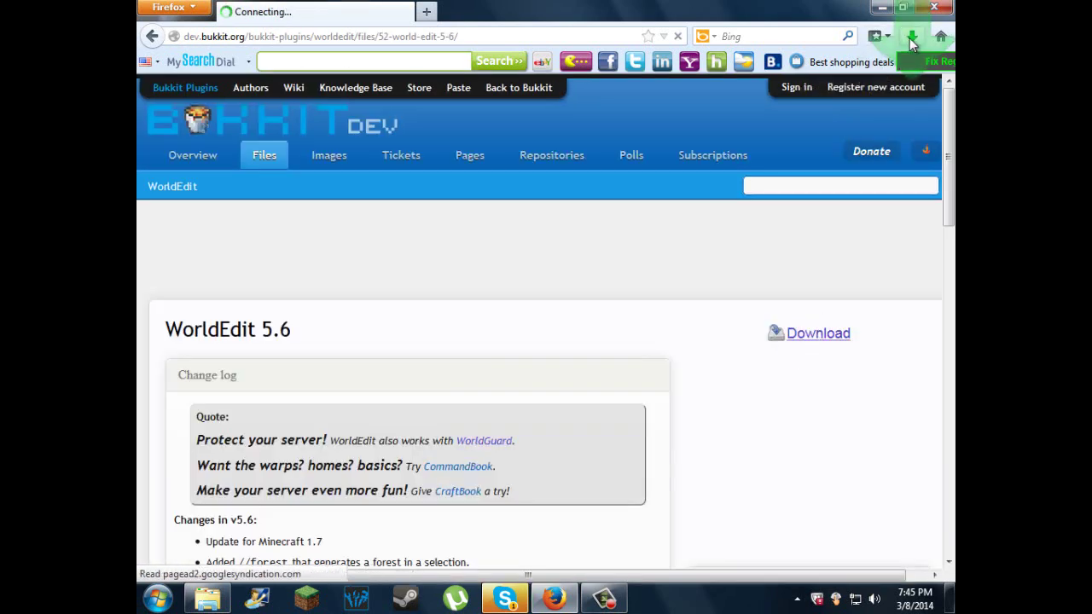
left_click_drag(756, 90, 303, 308)
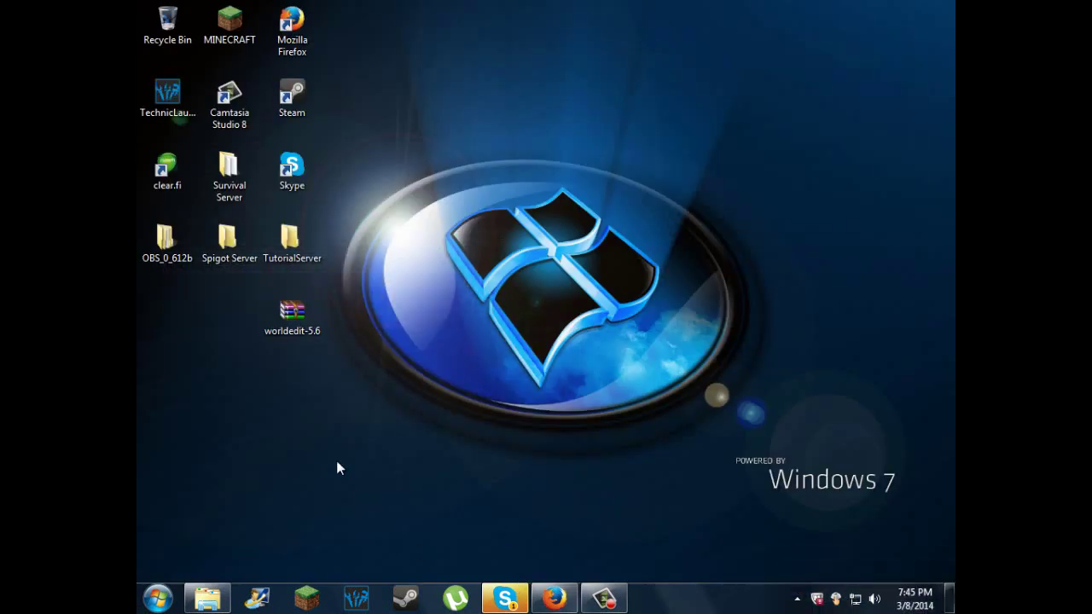
right_click(296, 316)
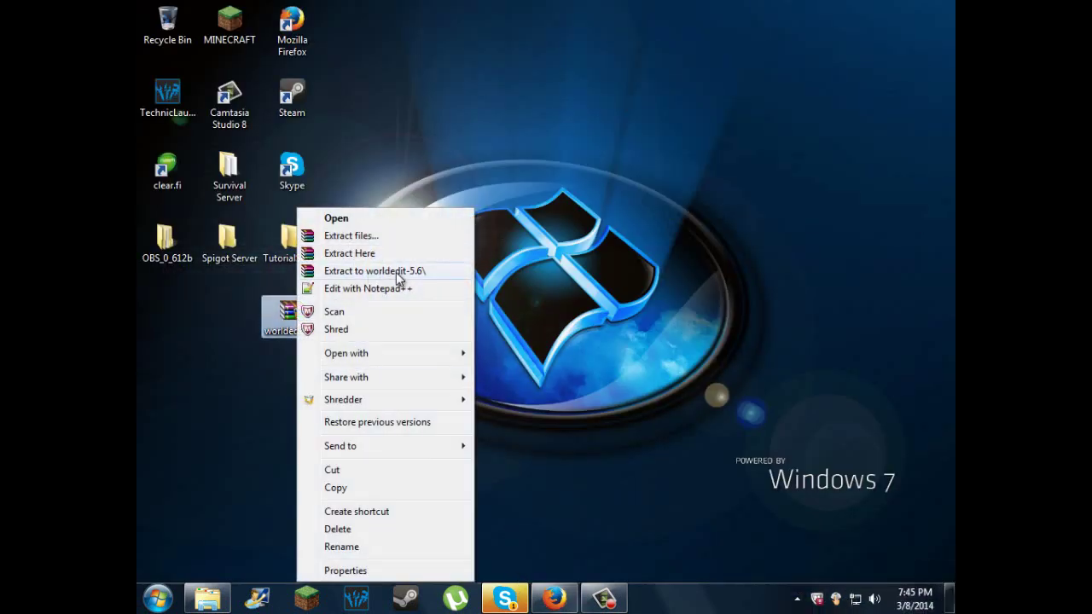
key("Escape")
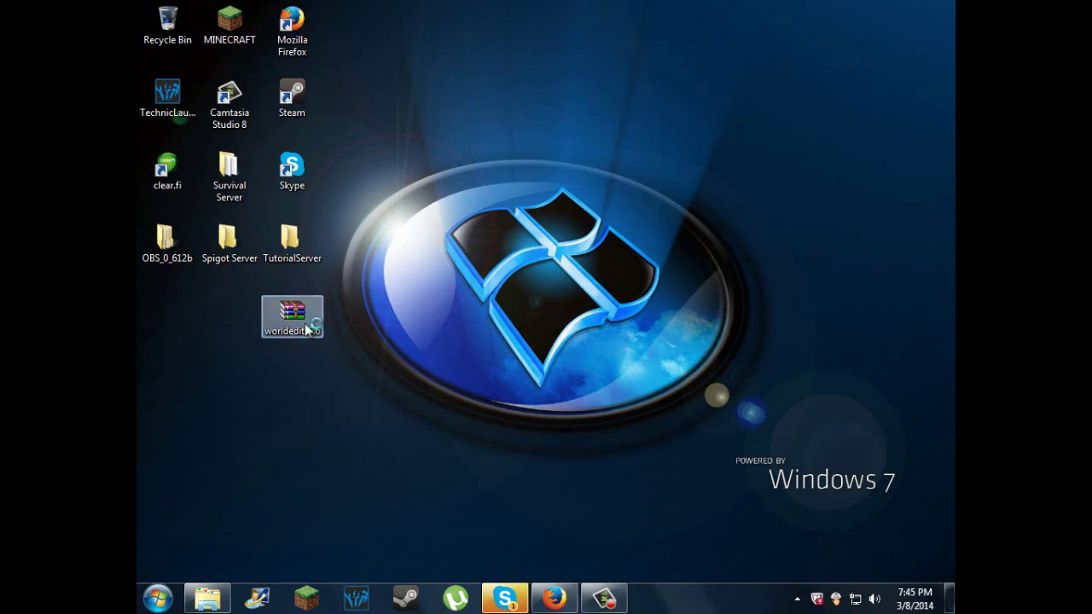
double_click(305, 323)
left_click(933, 6)
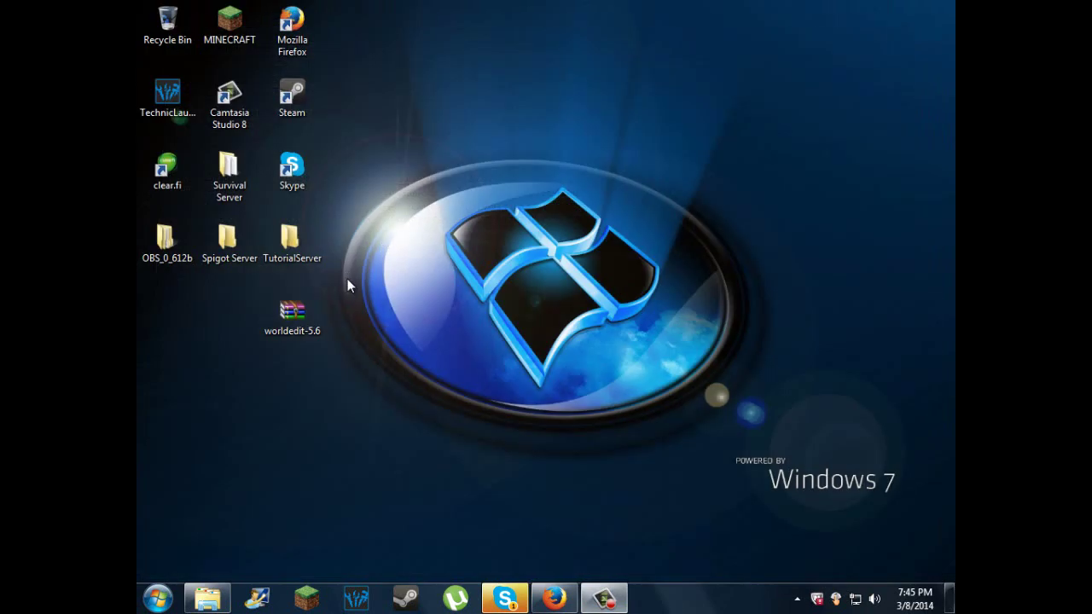
Open the worldedit-5.6 archive on the desktop with WinRAR
right_click(310, 312)
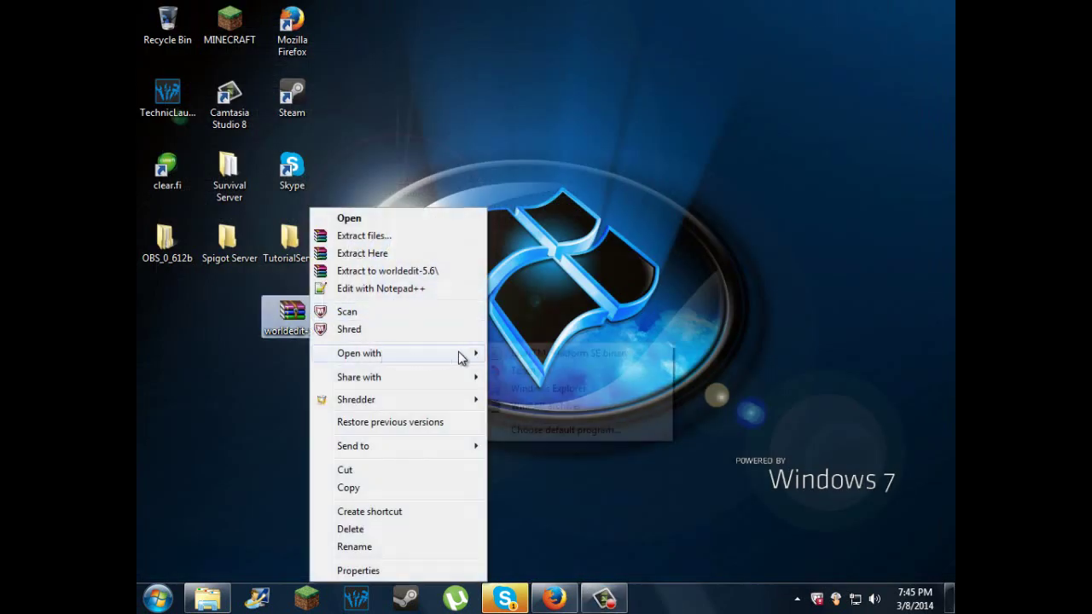
mouse_move(463, 355)
left_click(543, 406)
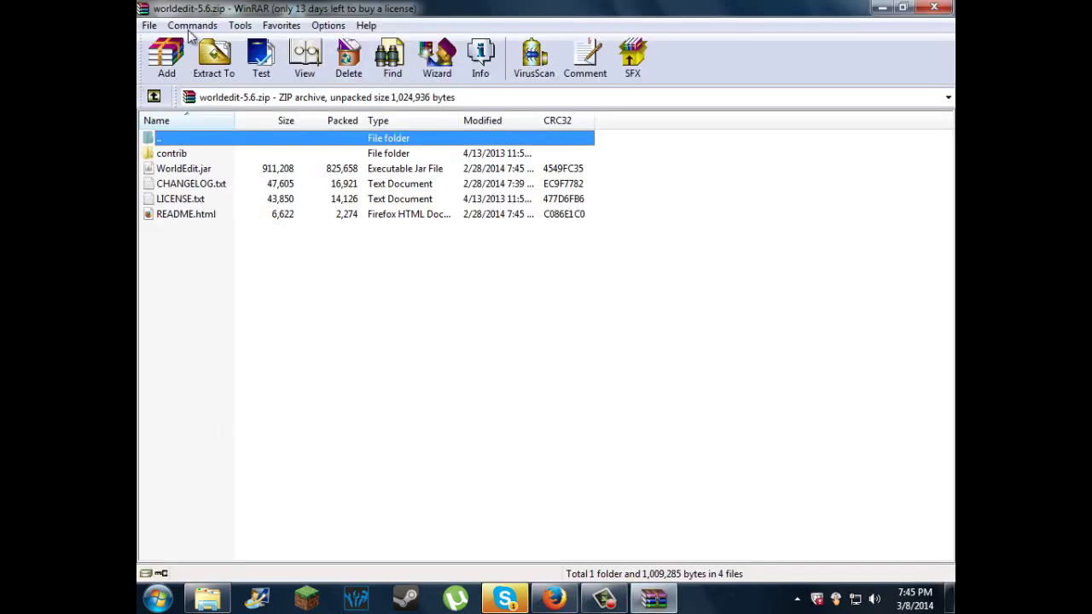
Extract WorldEdit.jar from the archive to the desktop and permanently delete the worldedit-5.6 archive
left_click(300, 330)
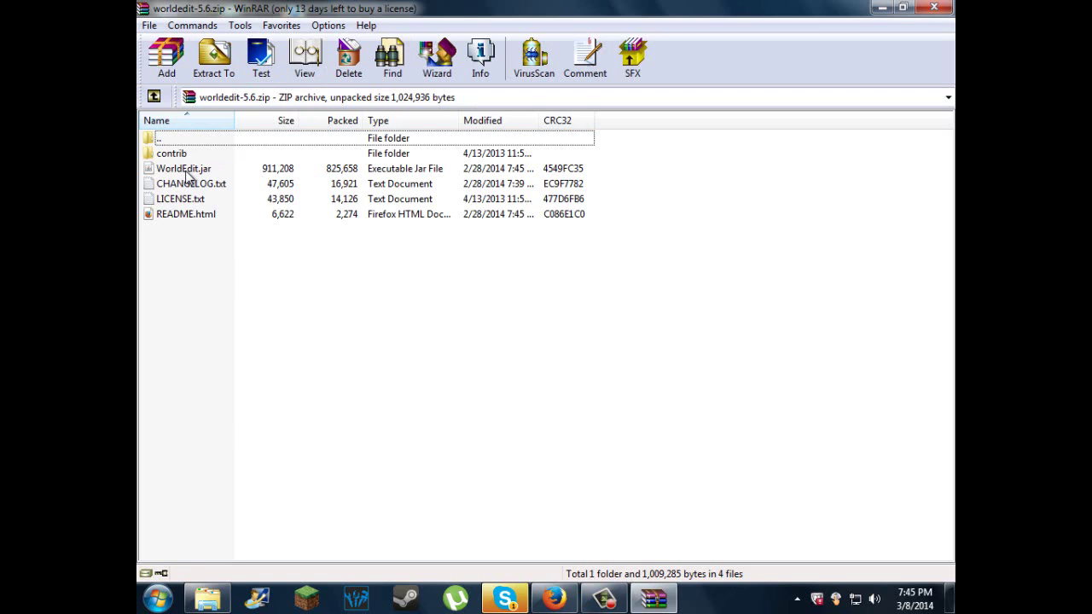
left_click_drag(185, 173, 951, 609)
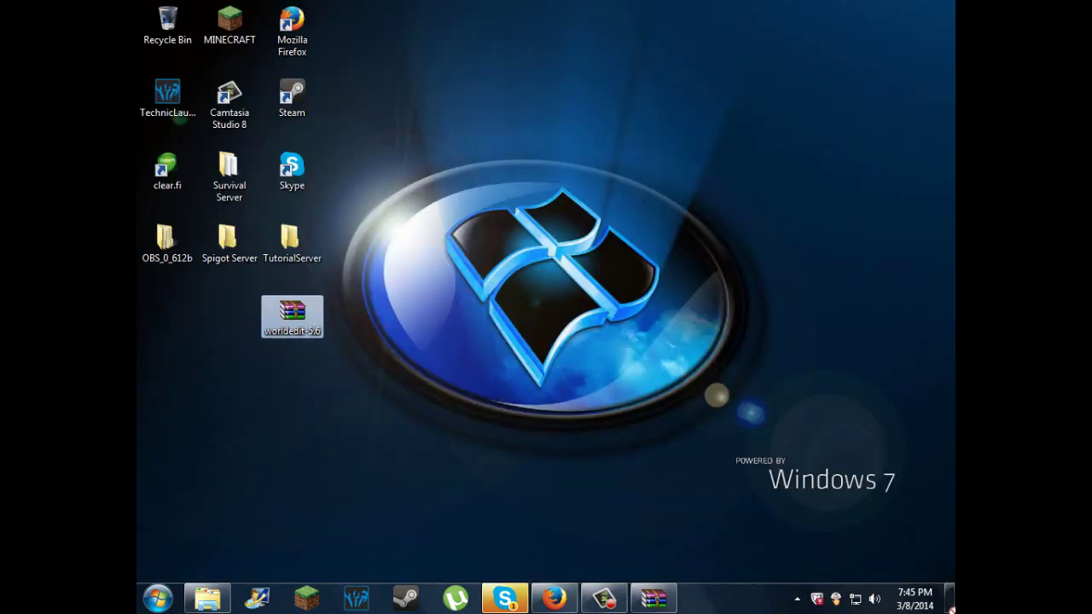
left_click_drag(295, 316, 169, 31)
right_click(171, 32)
left_click(205, 61)
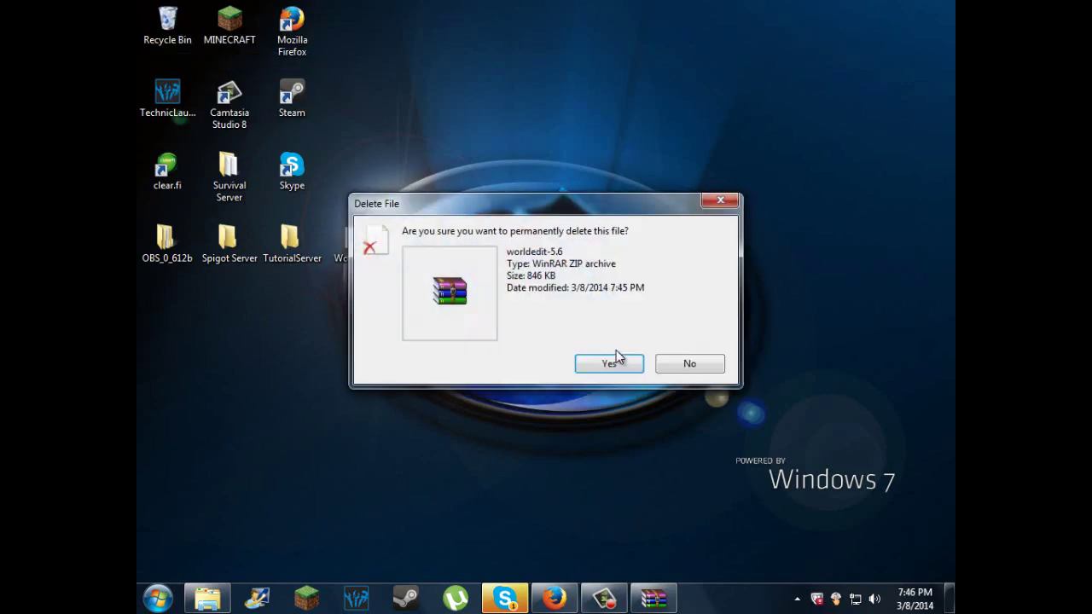
left_click(613, 359)
Move the WorldEdit file from the desktop into TutorialServer's plugins folder
double_click(300, 237)
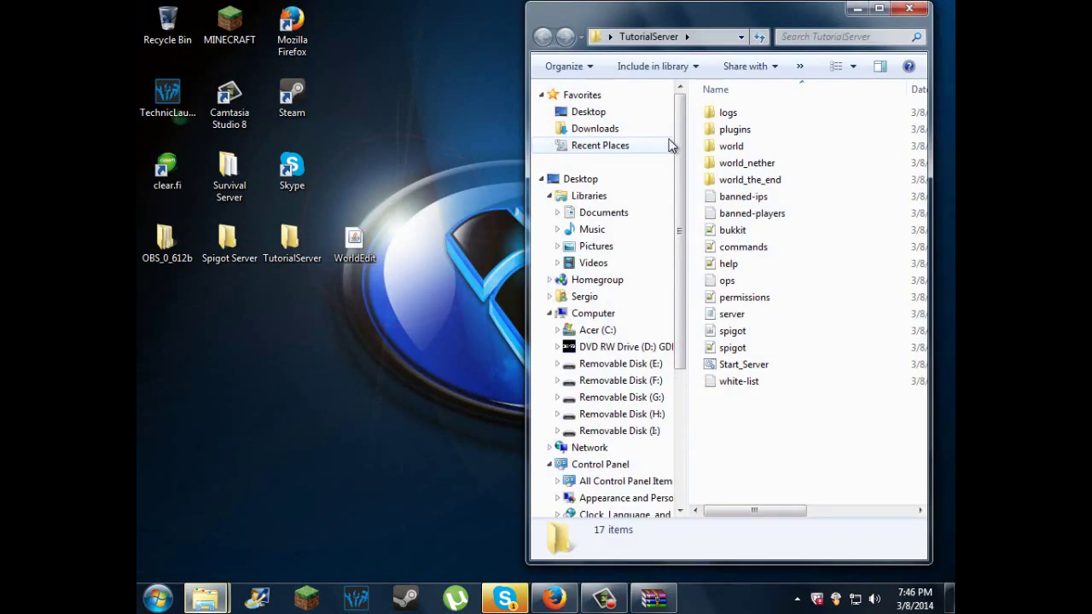
double_click(731, 129)
left_click_drag(355, 242, 810, 249)
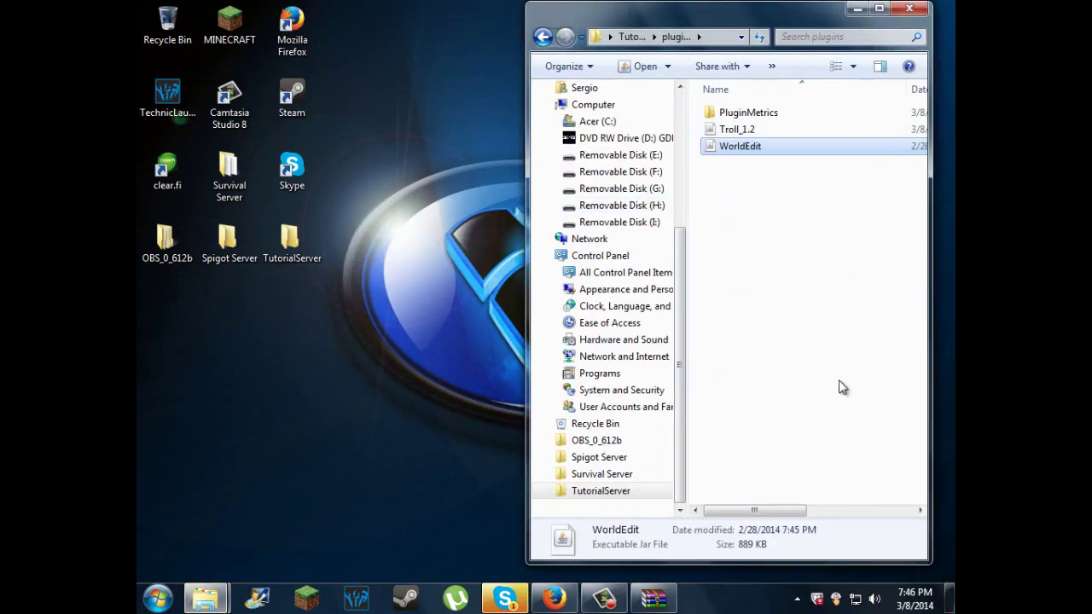
Run Start_Server from the TutorialServer folder, close the open folder windows and minimize the server console
left_click(542, 38)
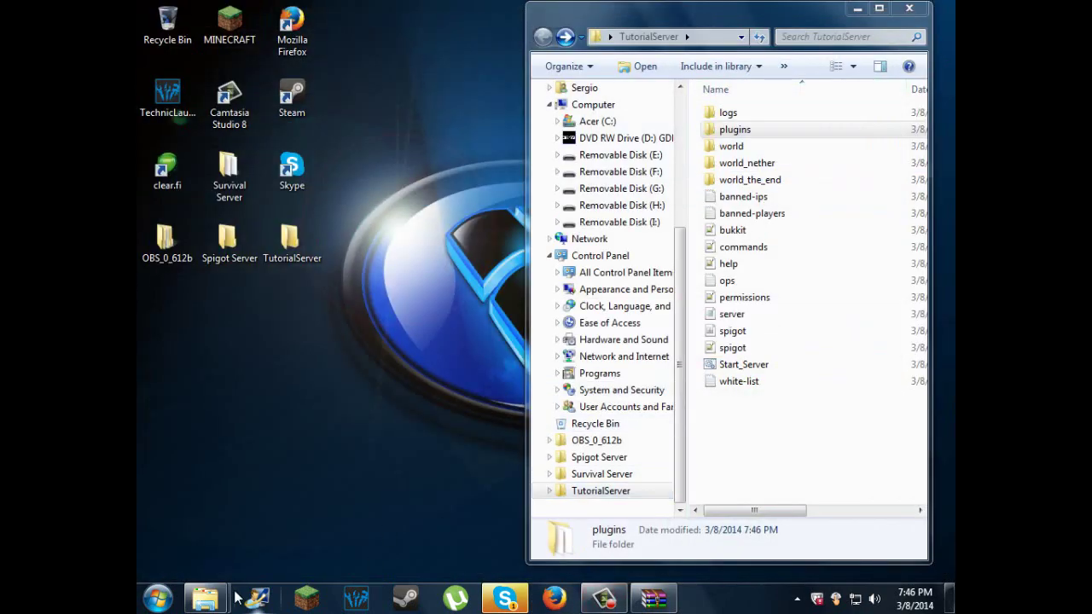
mouse_move(227, 597)
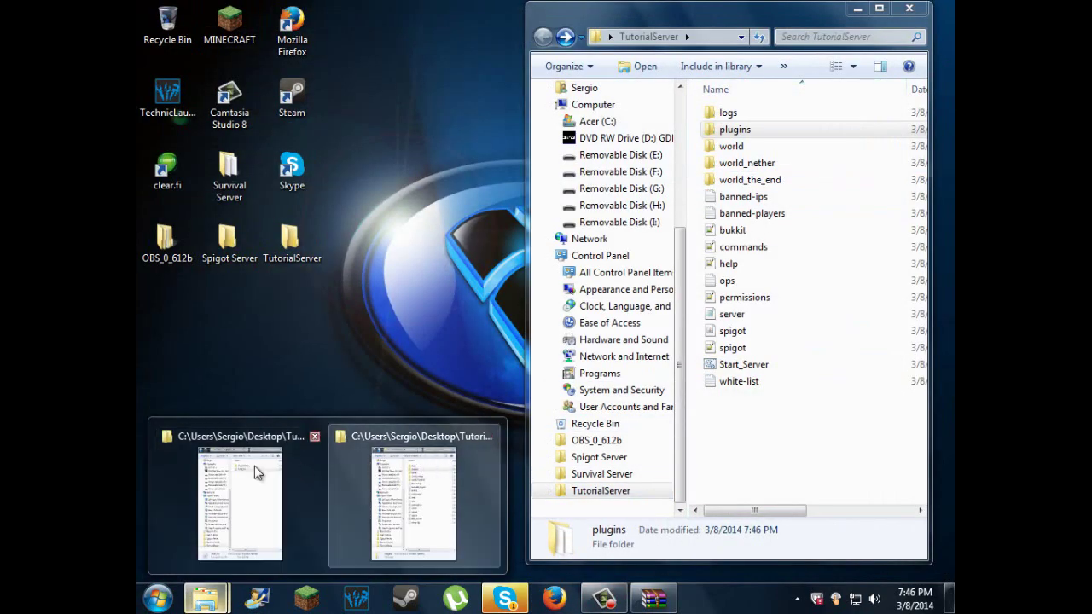
left_click(312, 436)
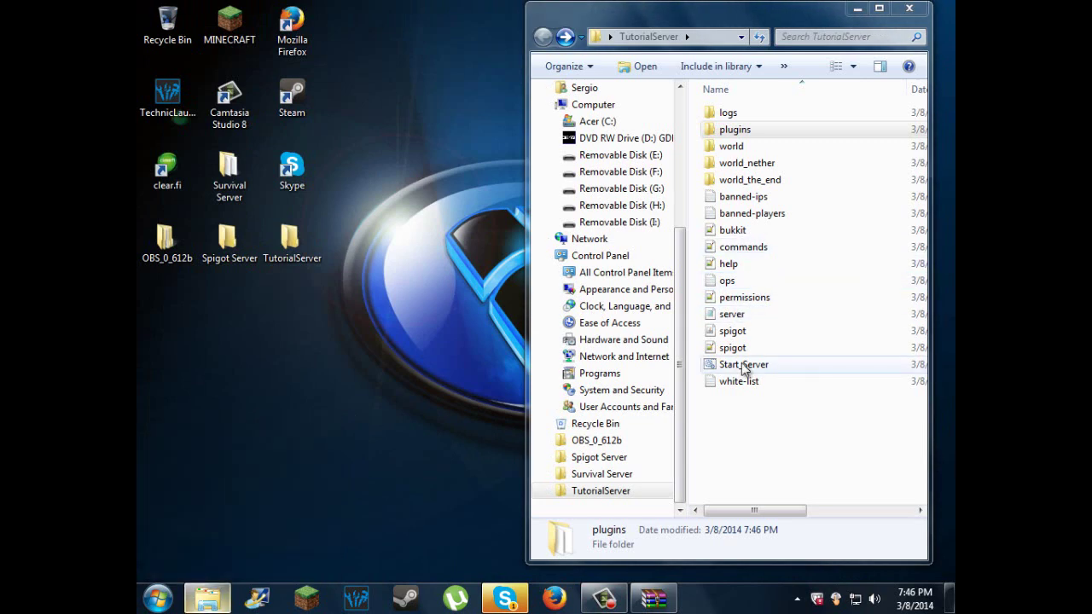
double_click(744, 365)
left_click(910, 7)
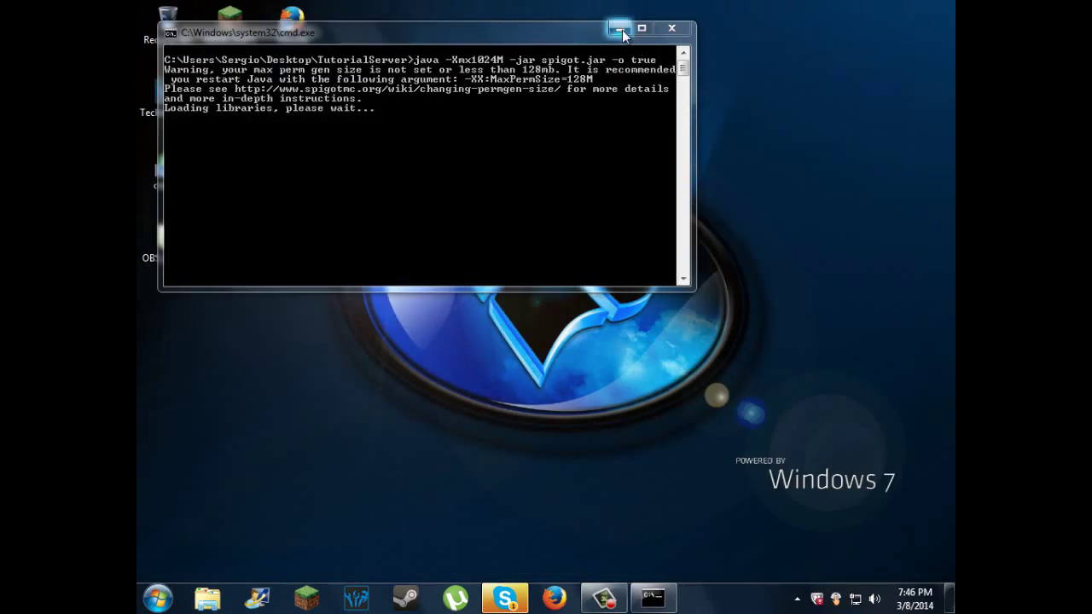
left_click(620, 29)
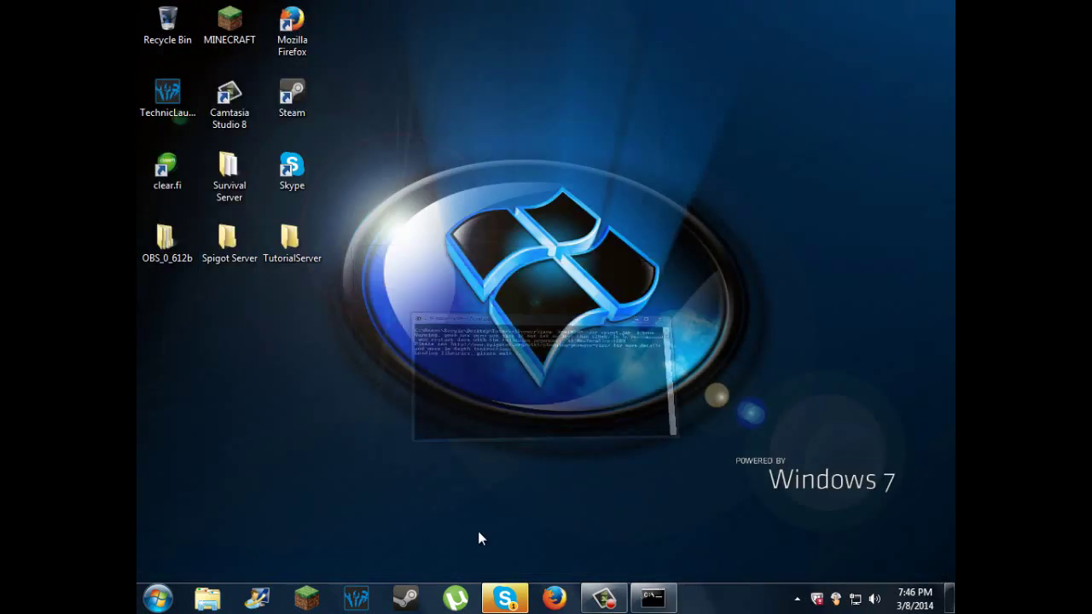
Open the Minecraft launcher, start the game, and check in the server console that the plugins load
left_click(309, 599)
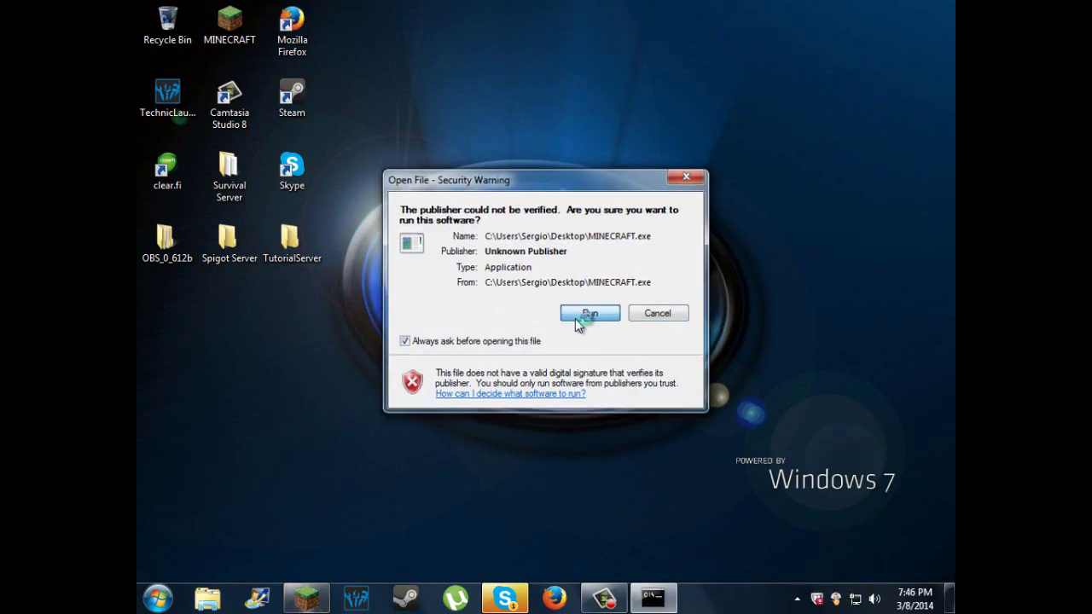
left_click(587, 312)
left_click(650, 599)
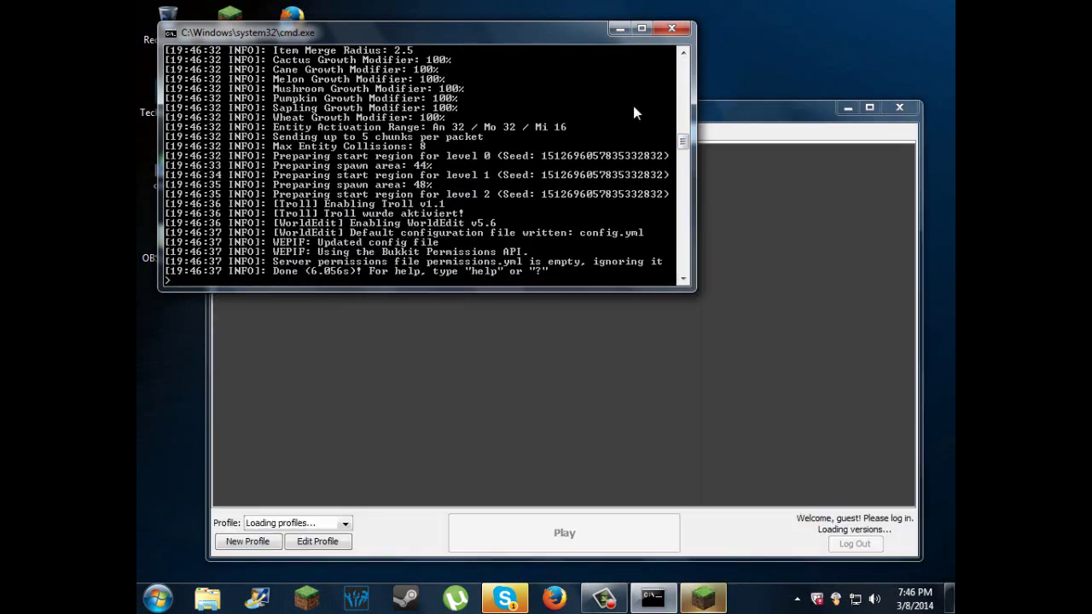
left_click(620, 28)
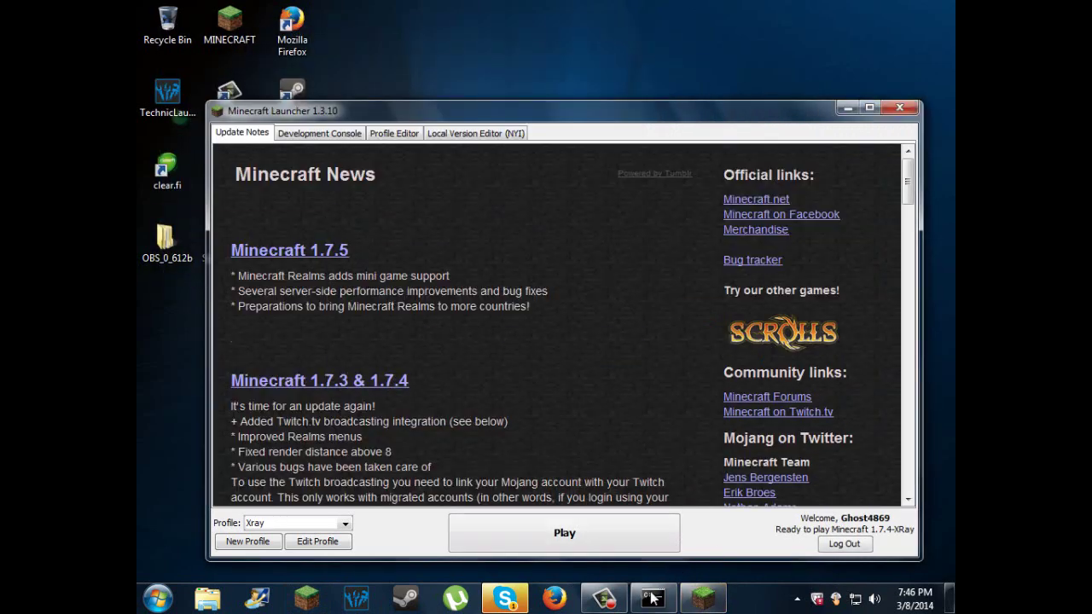
left_click(621, 539)
mouse_move(642, 123)
left_mouse_down()
mouse_move(646, 11)
mouse_move(650, 144)
left_mouse_up()
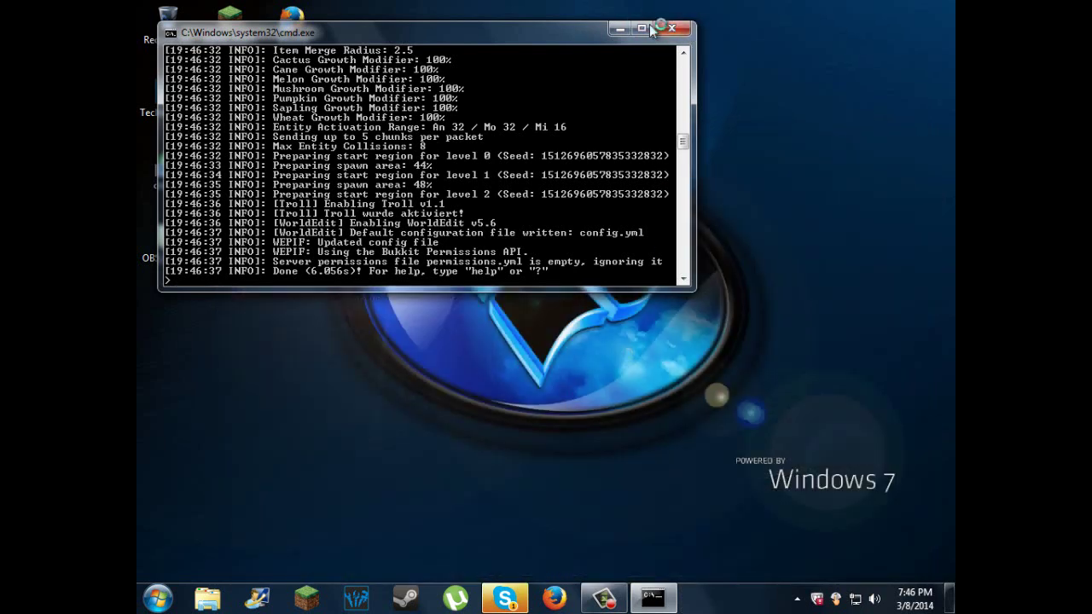
left_click(619, 29)
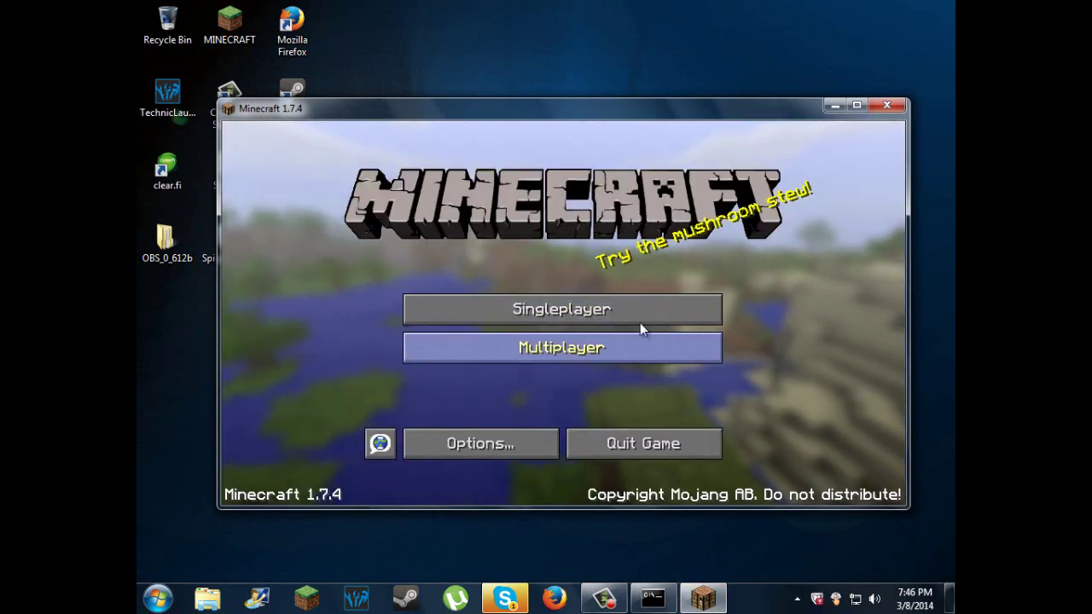
Open the multiplayer server list and select the entry described as "A Minecraft Server"
left_click(644, 336)
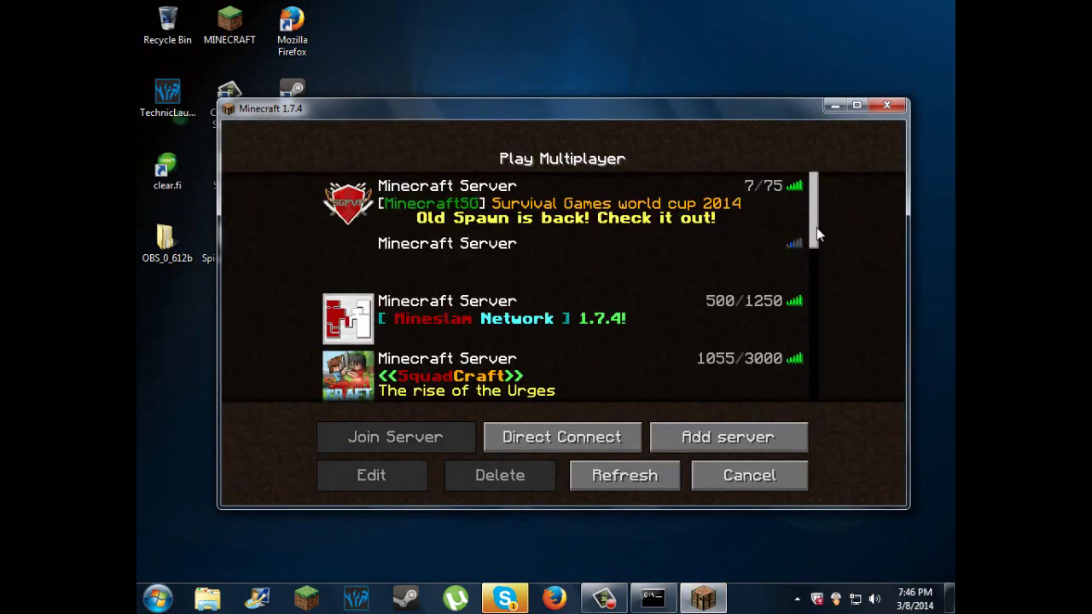
left_click_drag(816, 227, 940, 376)
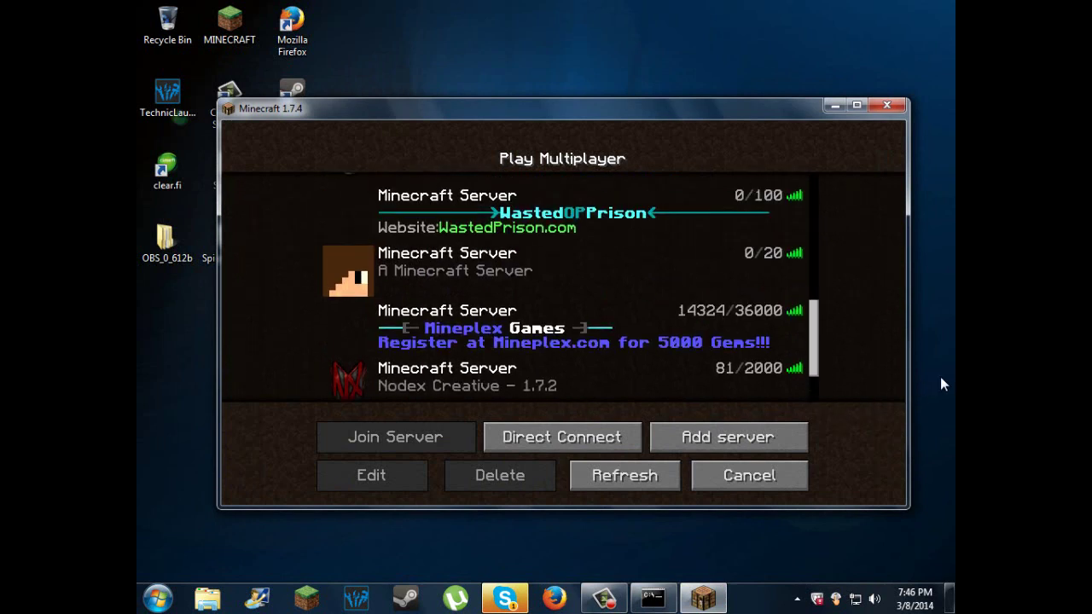
left_click(460, 273)
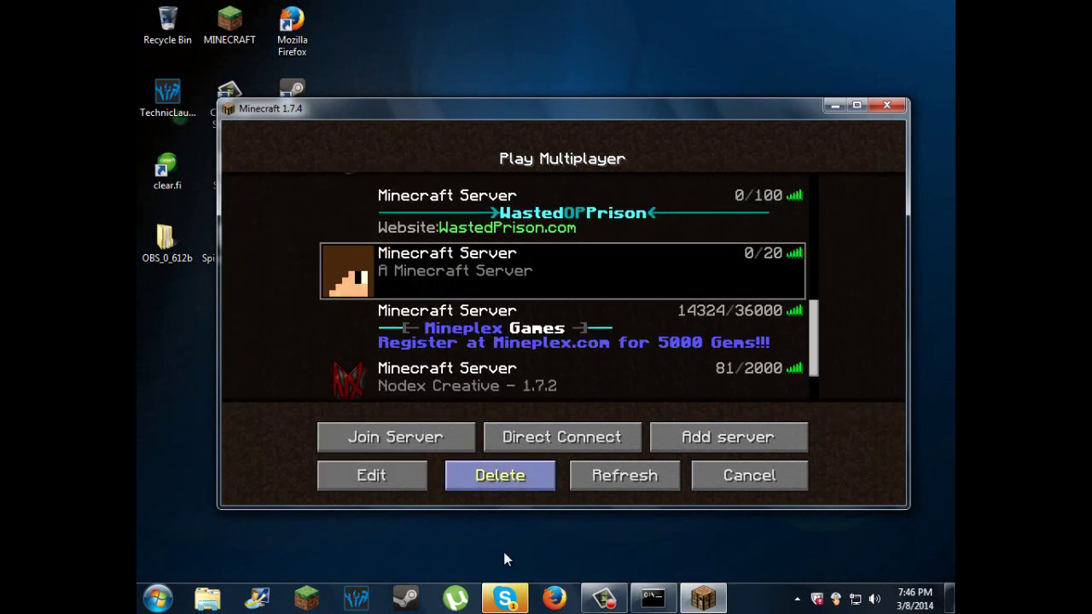
Open google.com in Firefox, enter "my ip address" as a query, then clear it and close the browser
left_click(554, 600)
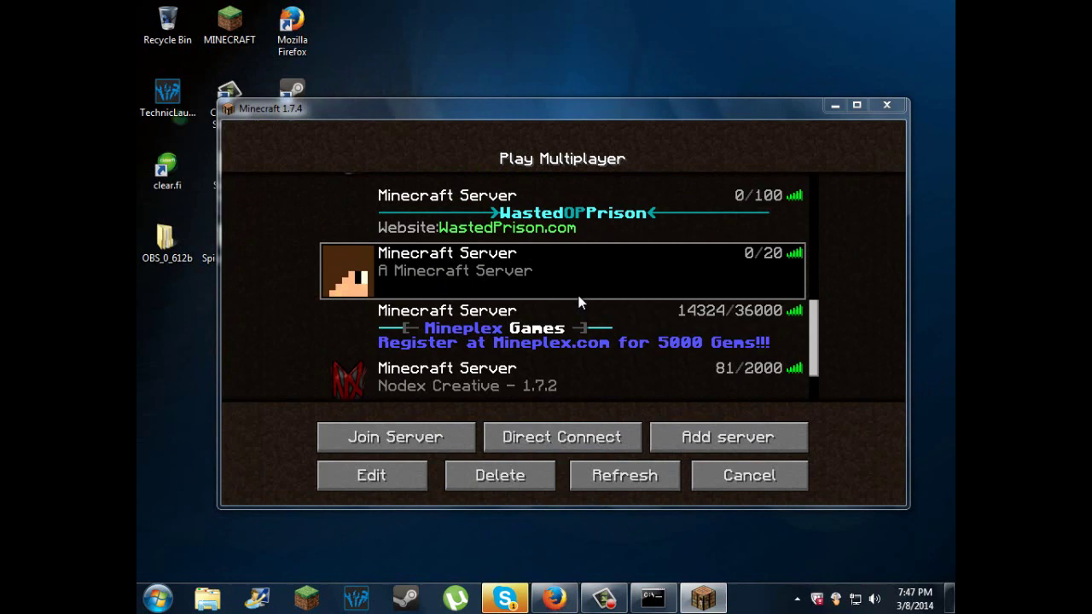
left_click(833, 106)
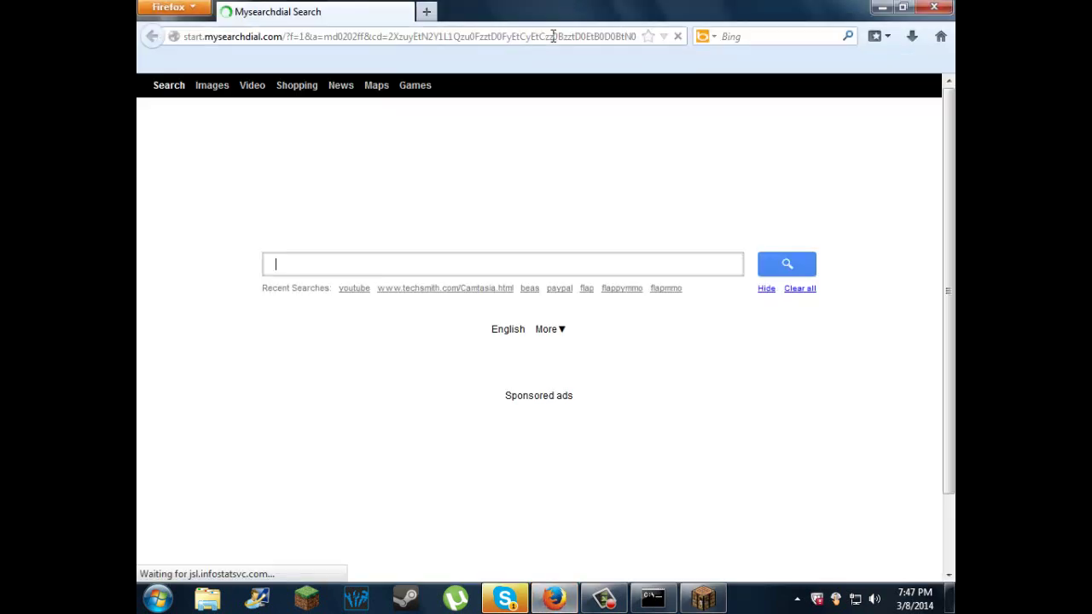
left_click(553, 38)
type("google.com/")
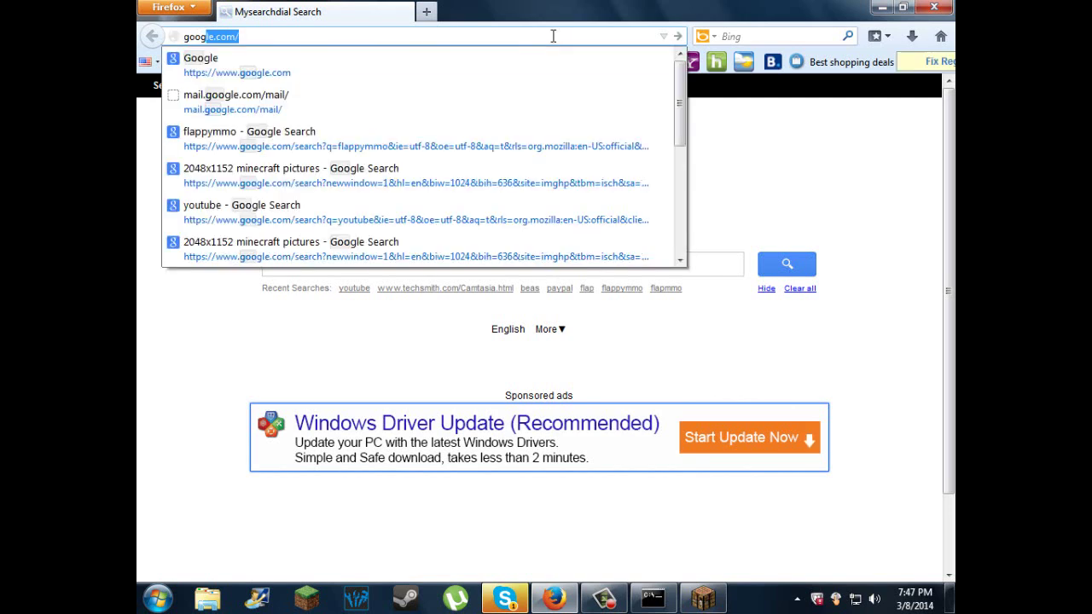
key("Return")
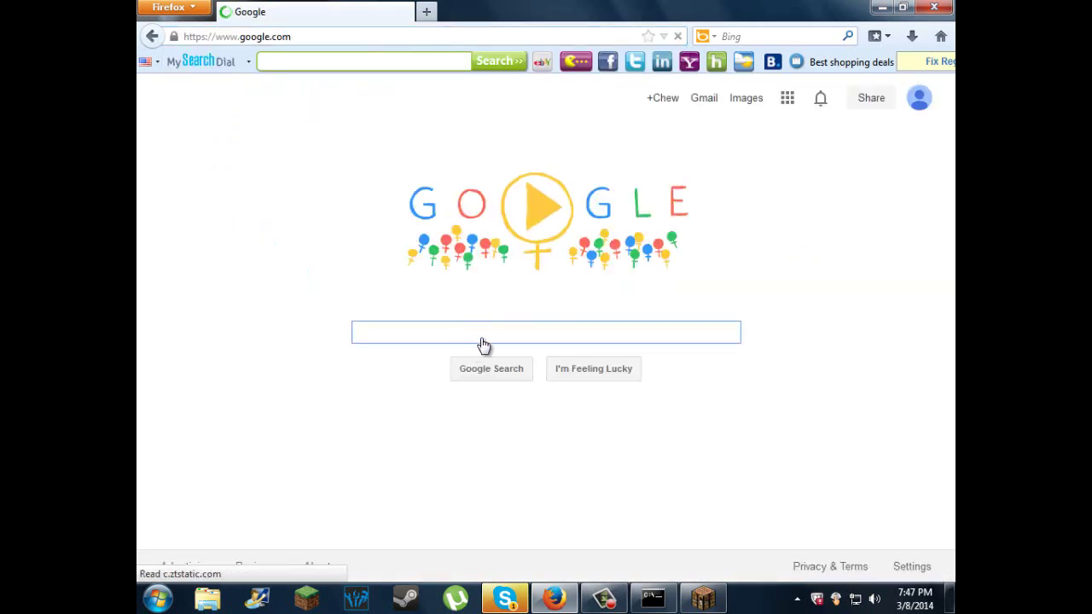
type("my ip ad")
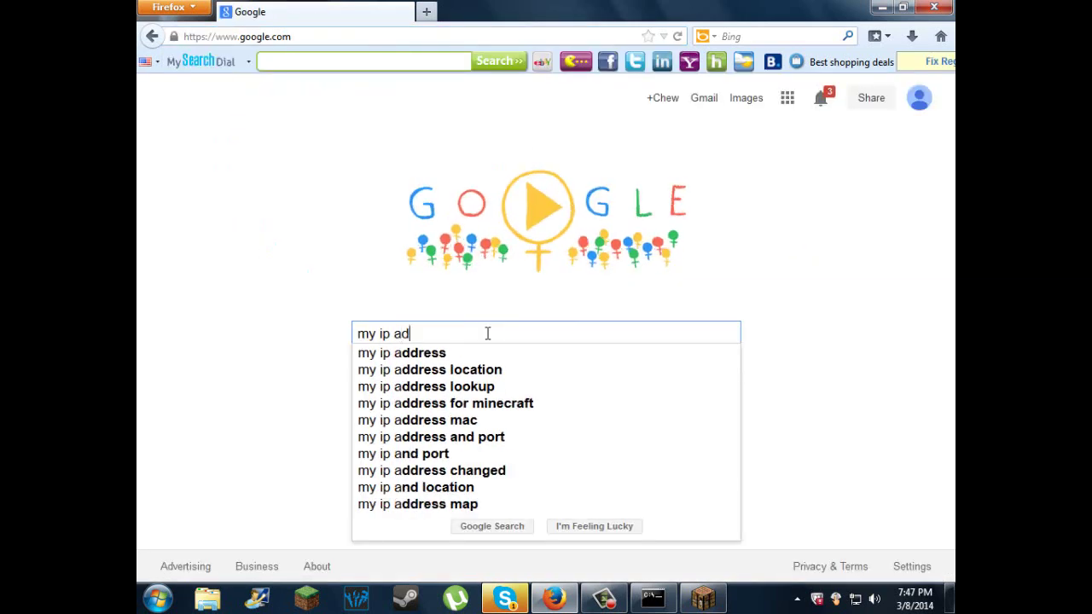
type("dress")
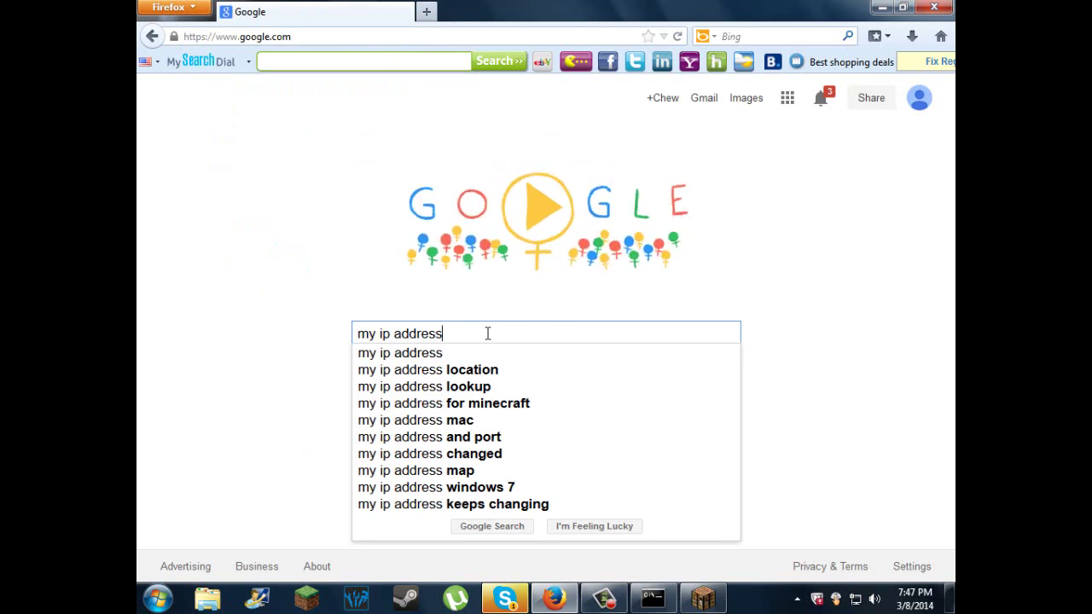
key("BackSpace")
key("BackSpace")
key("BackSpace")
key("BackSpace")
key("BackSpace")
key("BackSpace")
key("BackSpace")
key("BackSpace")
key("BackSpace")
key("BackSpace")
key("BackSpace")
key("BackSpace")
key("BackSpace")
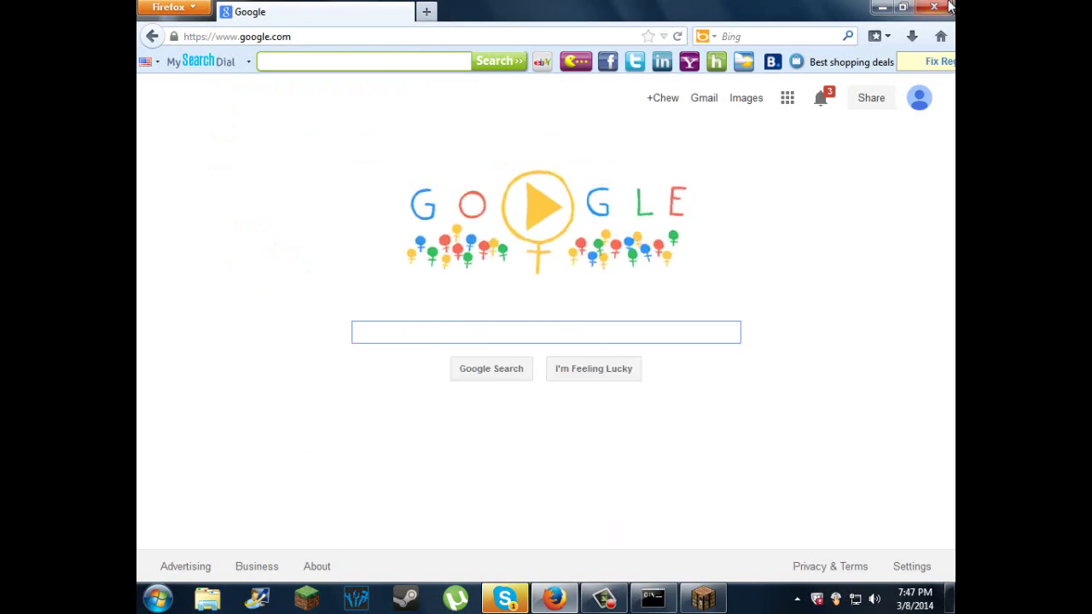
left_click(946, 7)
Return to Minecraft, refresh the multiplayer server list and join the entry described as "A Minecraft Server"
left_click(701, 600)
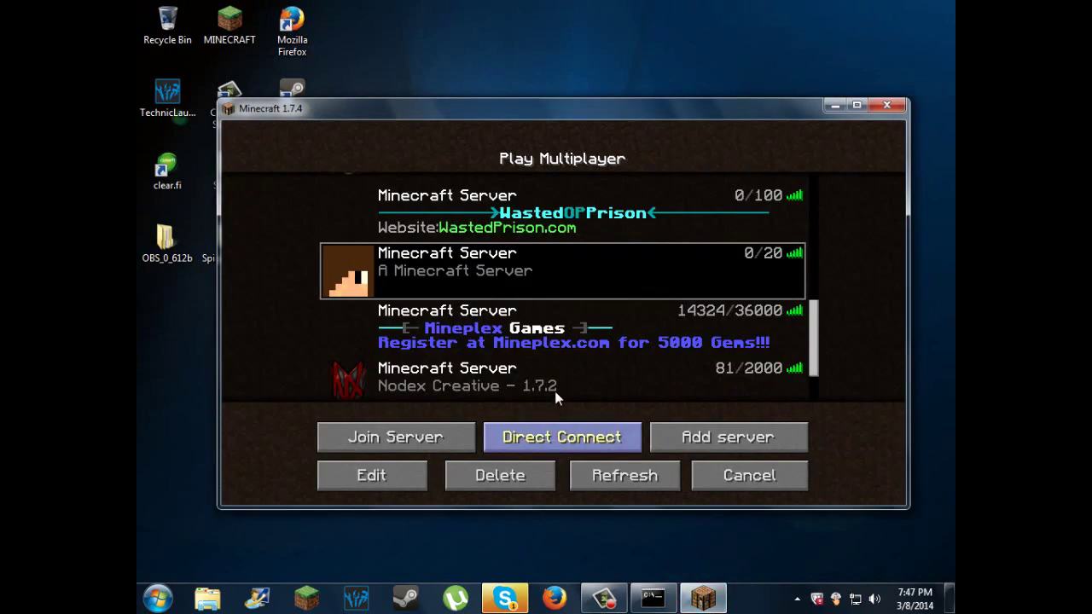
left_click(617, 478)
left_click_drag(811, 259, 812, 311)
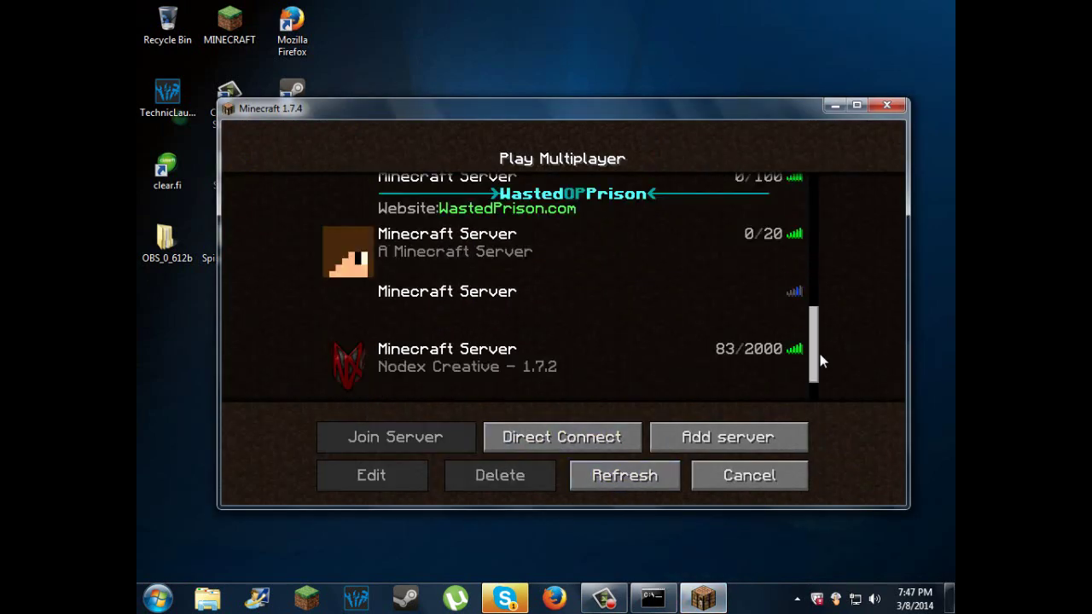
double_click(669, 260)
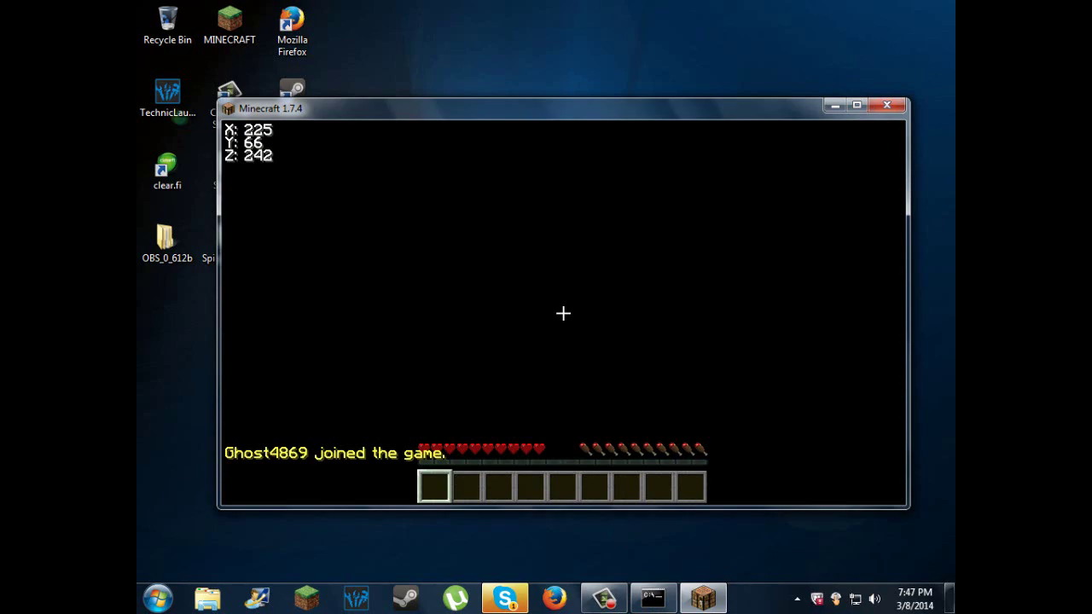
key("slash")
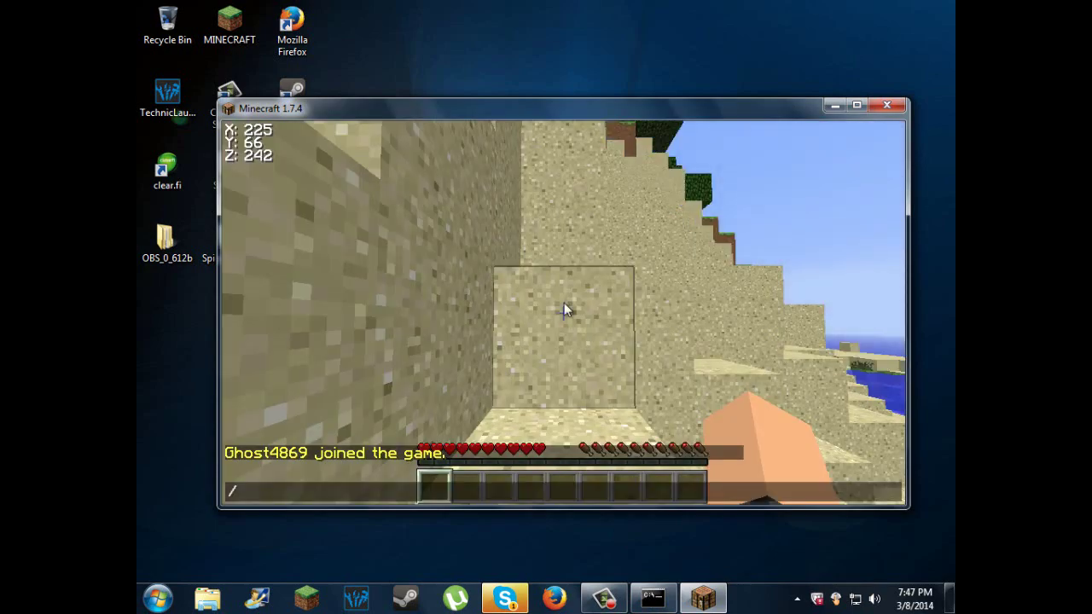
key("Escape")
key("w")
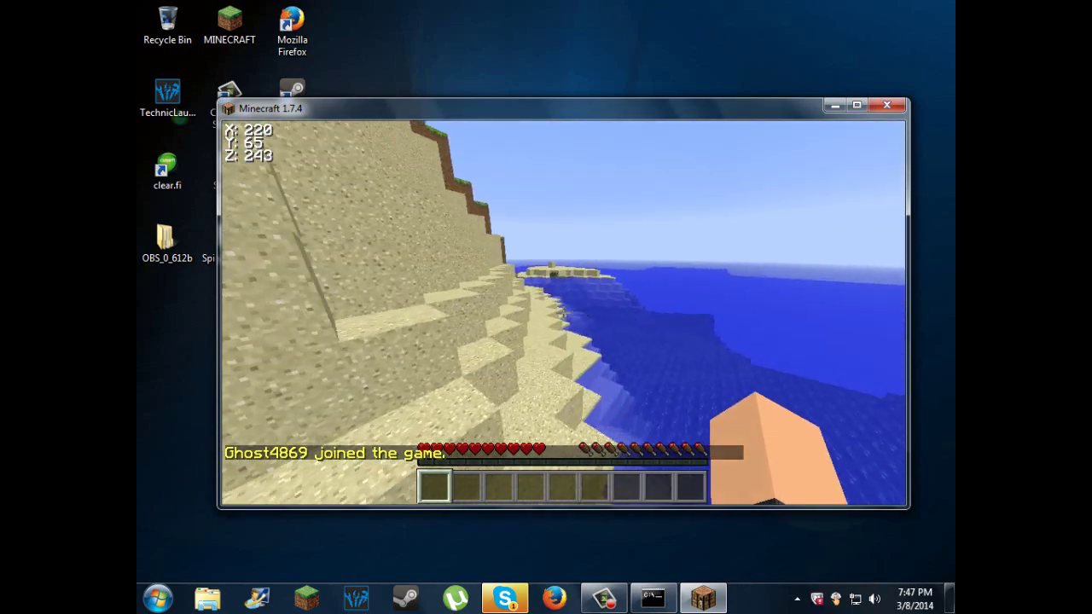
key("slash")
type("//")
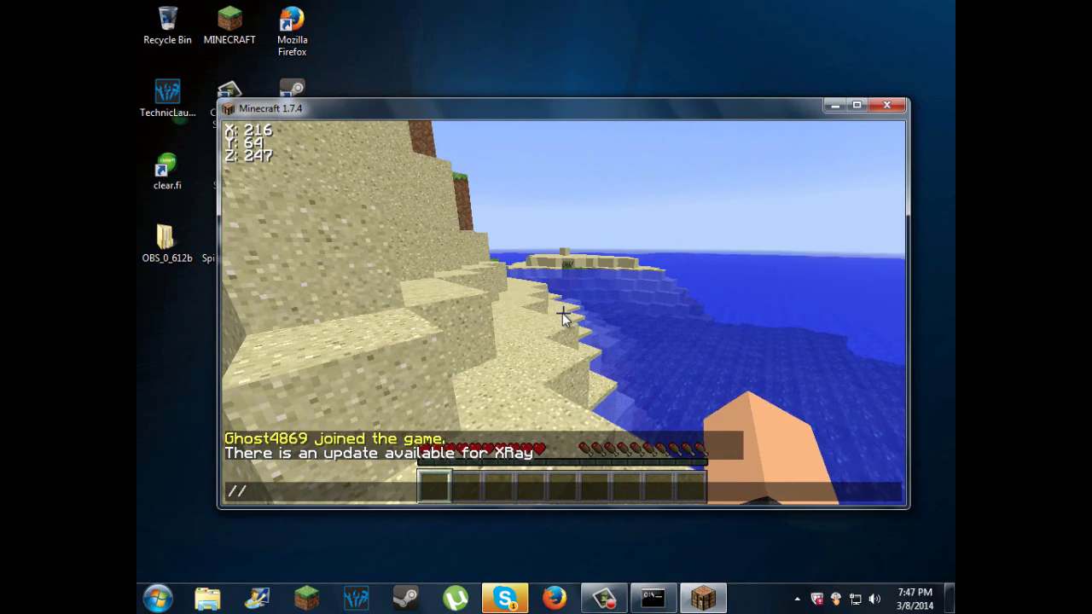
key("BackSpace")
key("BackSpace")
key("Escape")
Pause the game, grant the player operator rights with the op command in the server console, and return to the game
key("Escape")
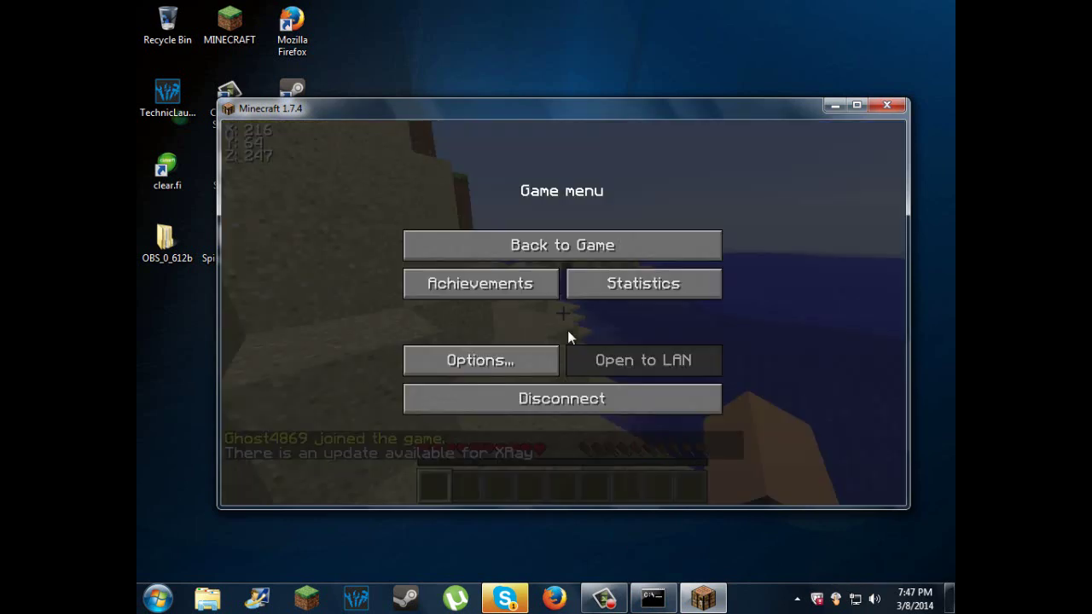
left_click(641, 602)
type("op")
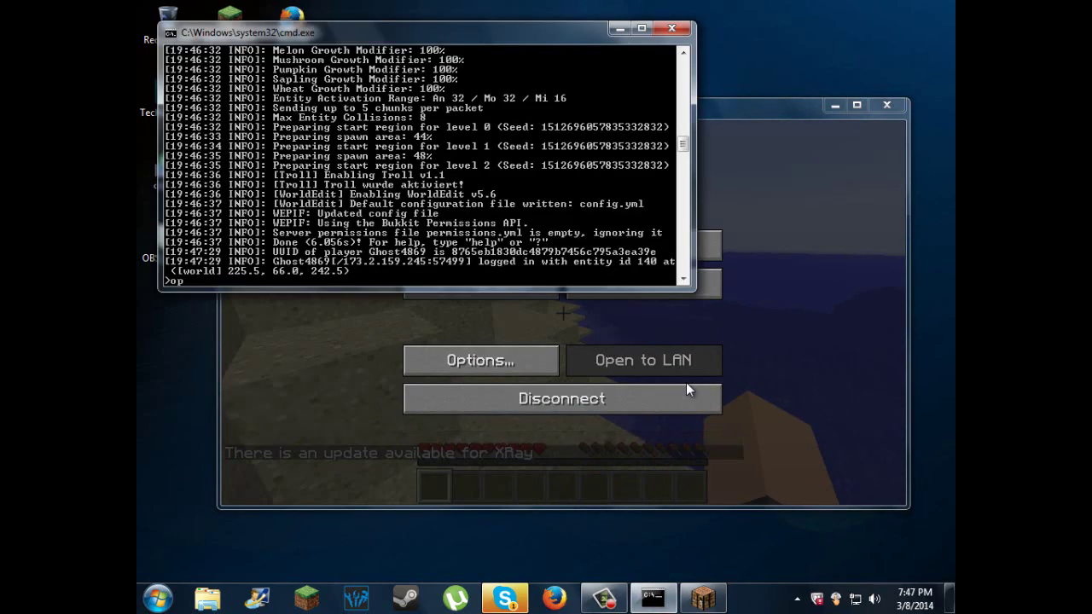
type(" ghost4869")
key("Return")
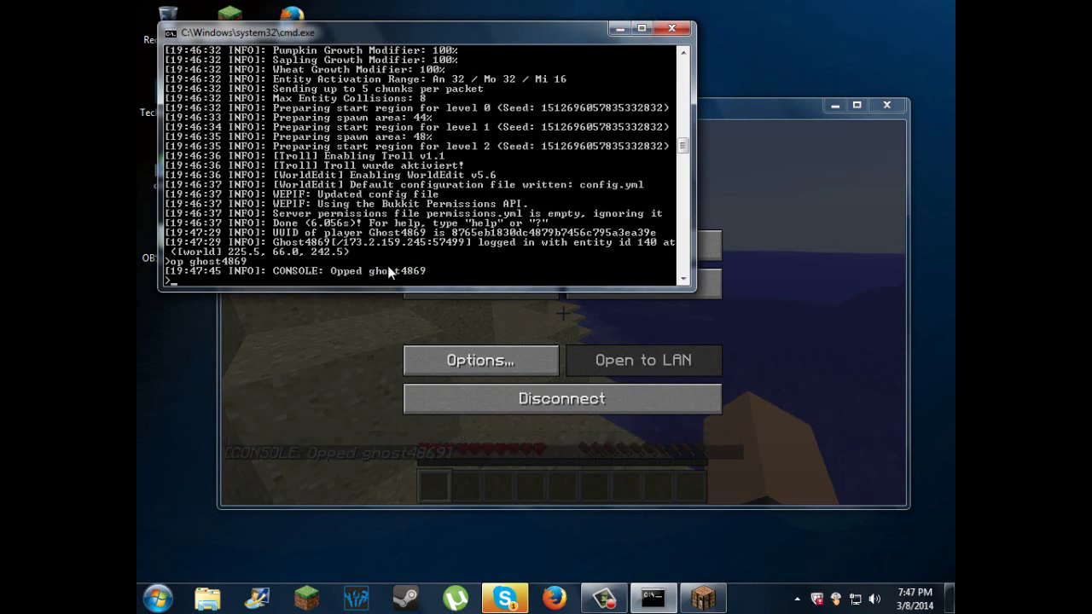
left_click(620, 28)
left_click(614, 240)
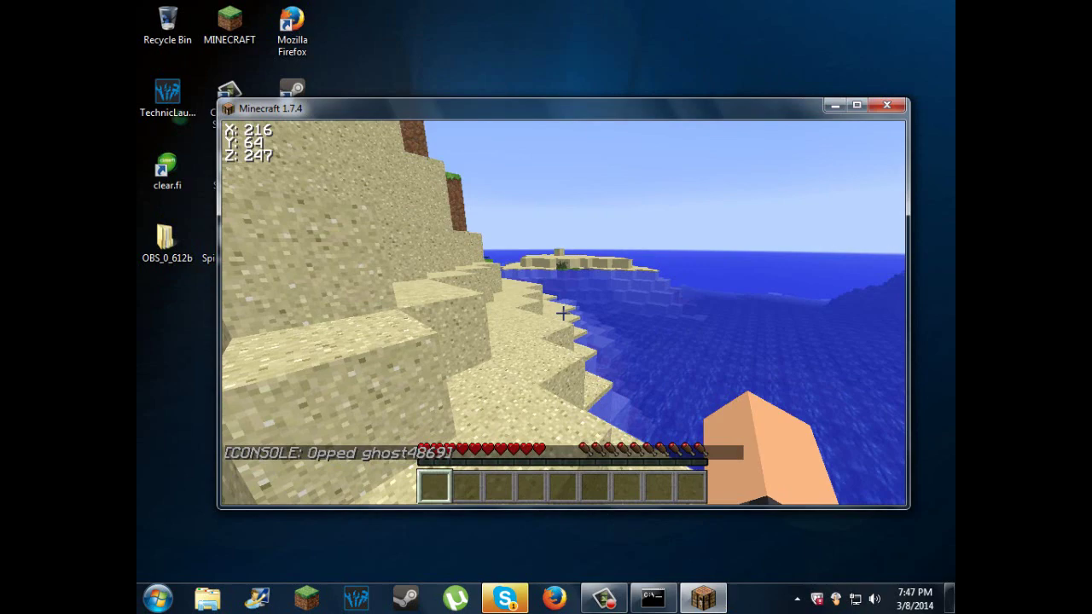
Get the WorldEdit selection axe with the //wand command
type("//w")
key("Return")
type("//w")
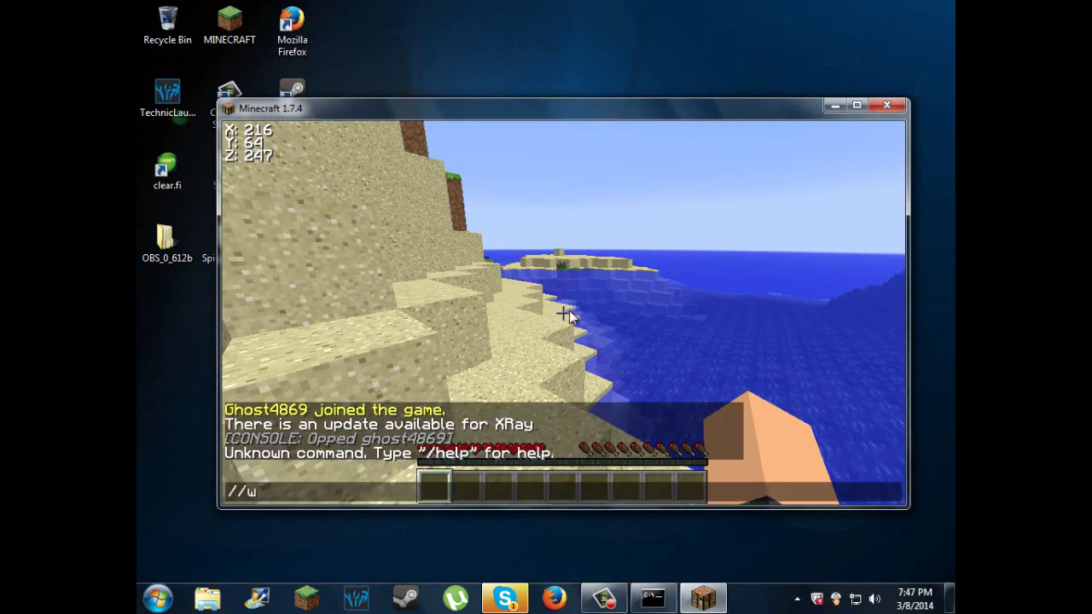
type("and")
key("Return")
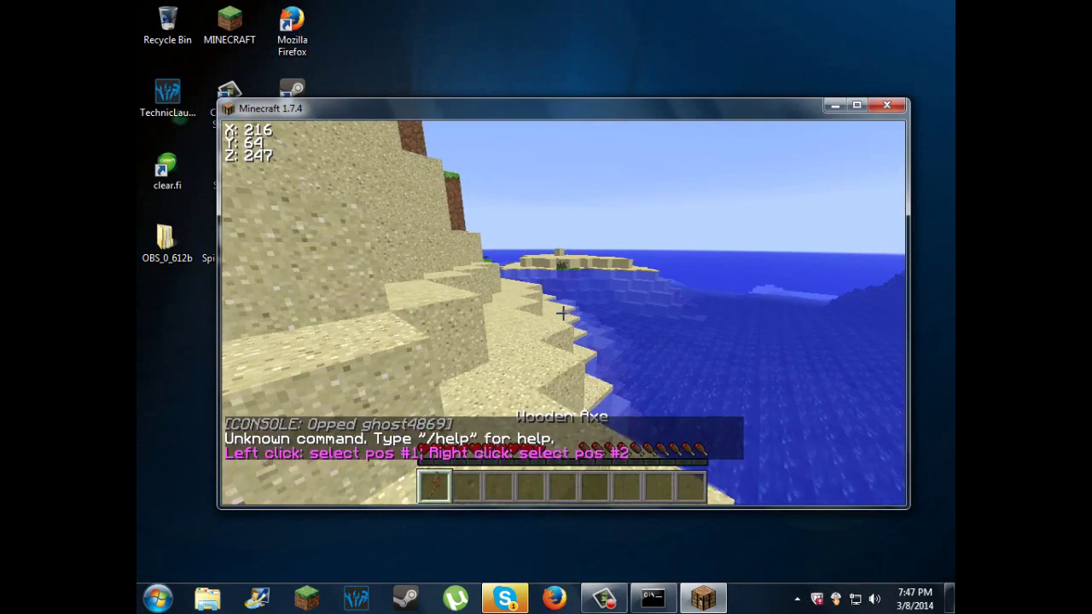
Switch the player to creative mode with the command /gamemode 1
type("2/mg")
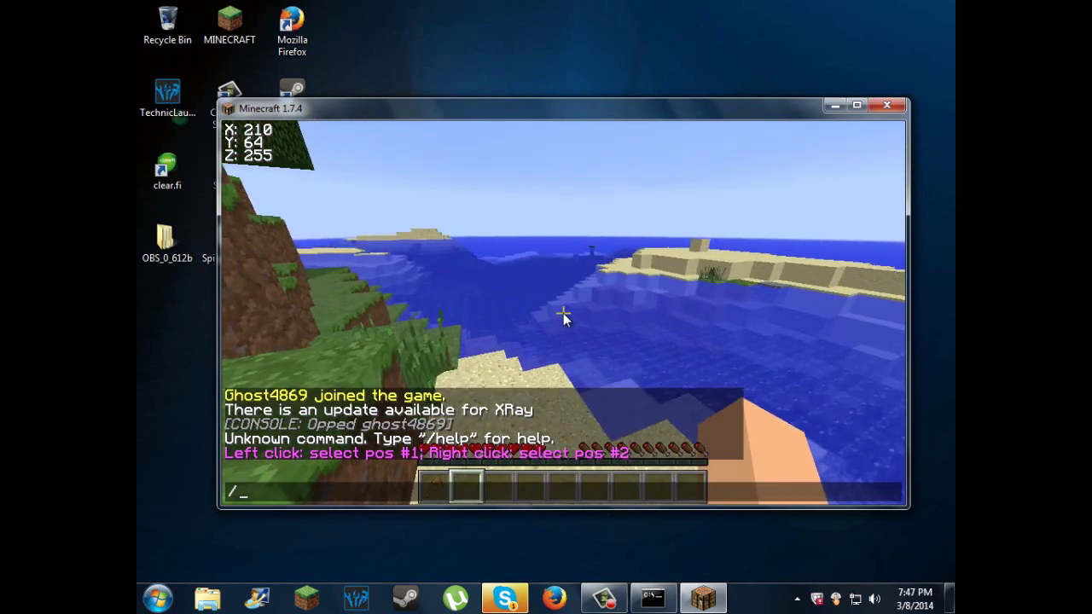
key("BackSpace")
key("BackSpace")
type("fm")
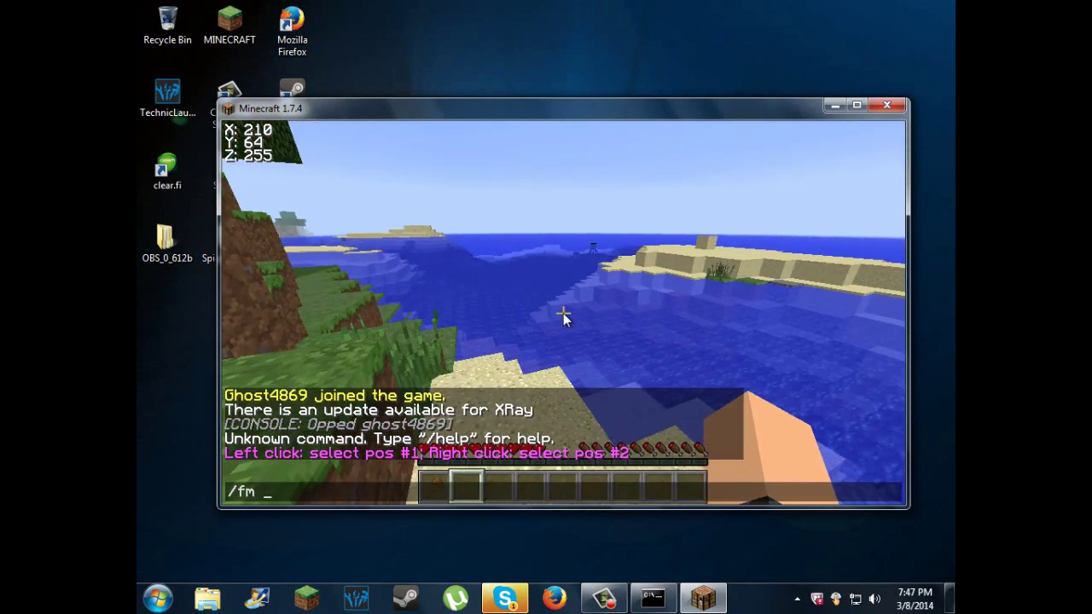
key("BackSpace")
type("gm 1")
key("BackSpace")
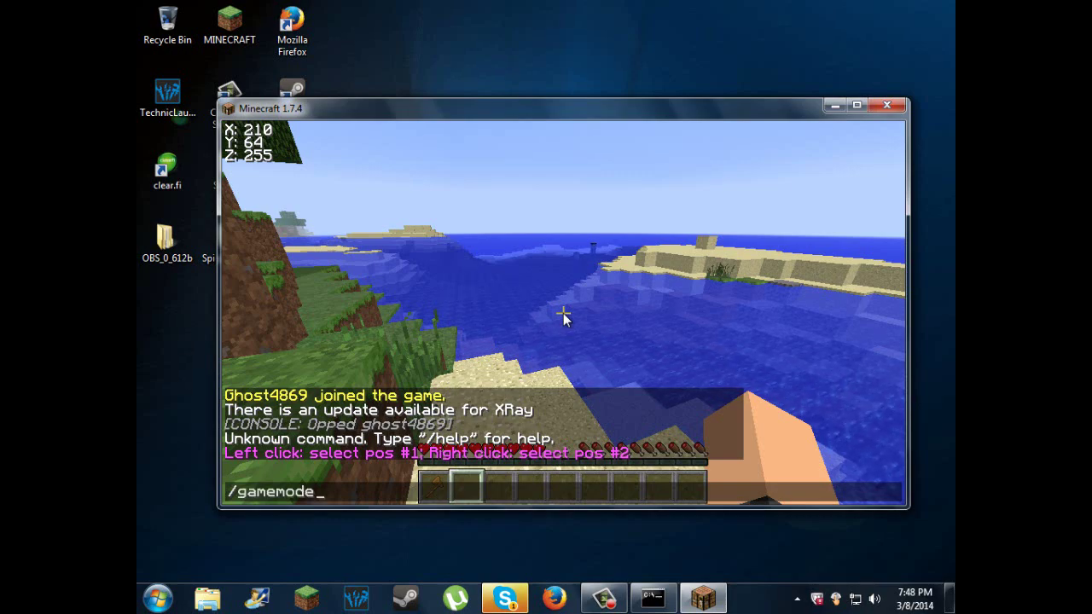
type("1")
key("Return")
With the wooden axe, mark the sand island's first WorldEdit corner at (192, 63, 258) and second at (200, 62, 270)
key("w")
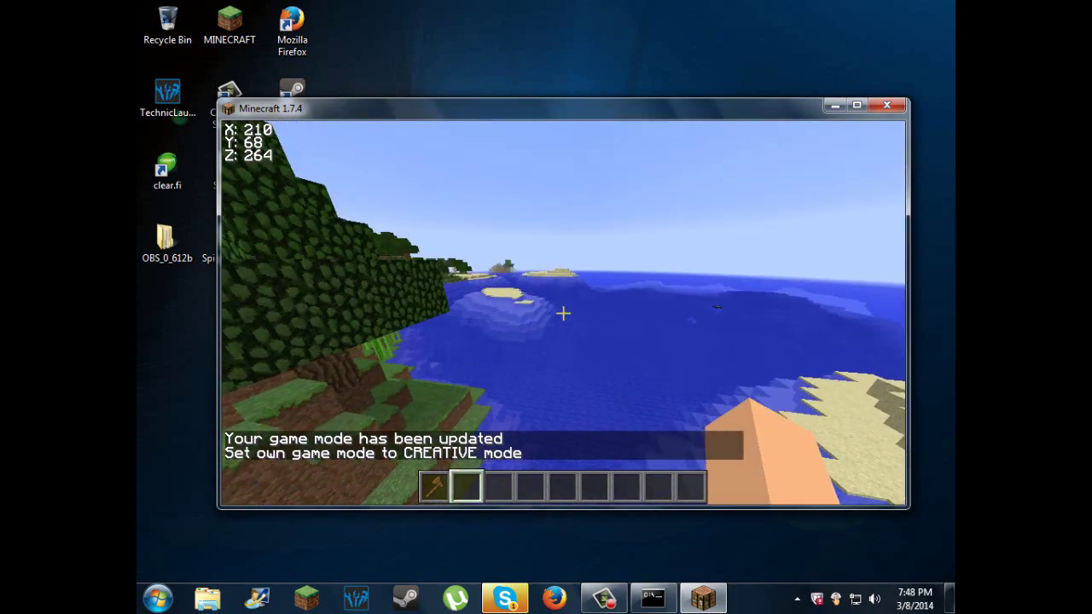
key("1")
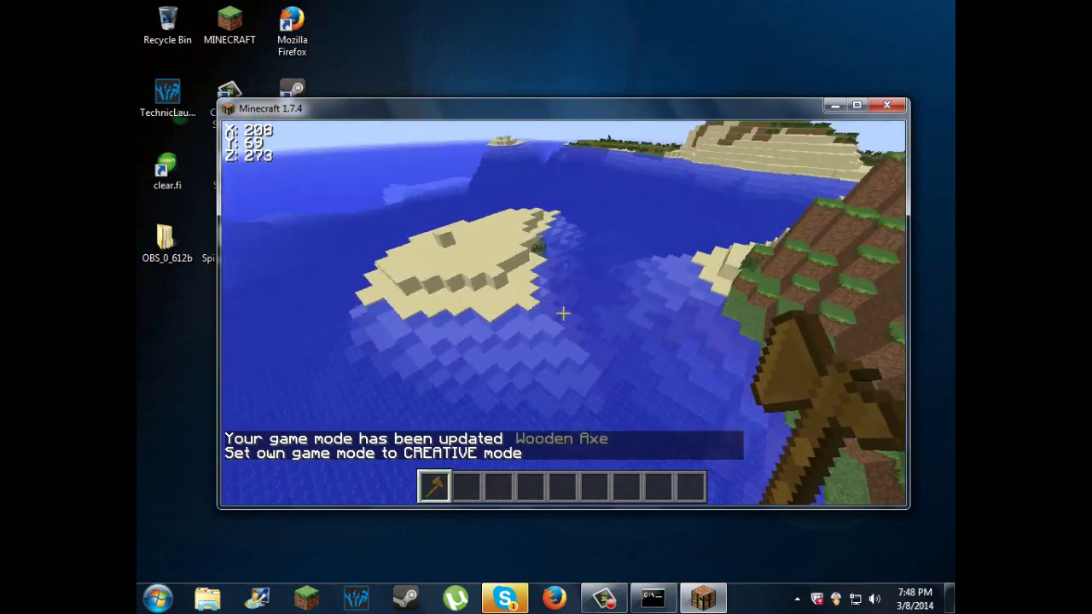
key("w")
left_click(563, 314)
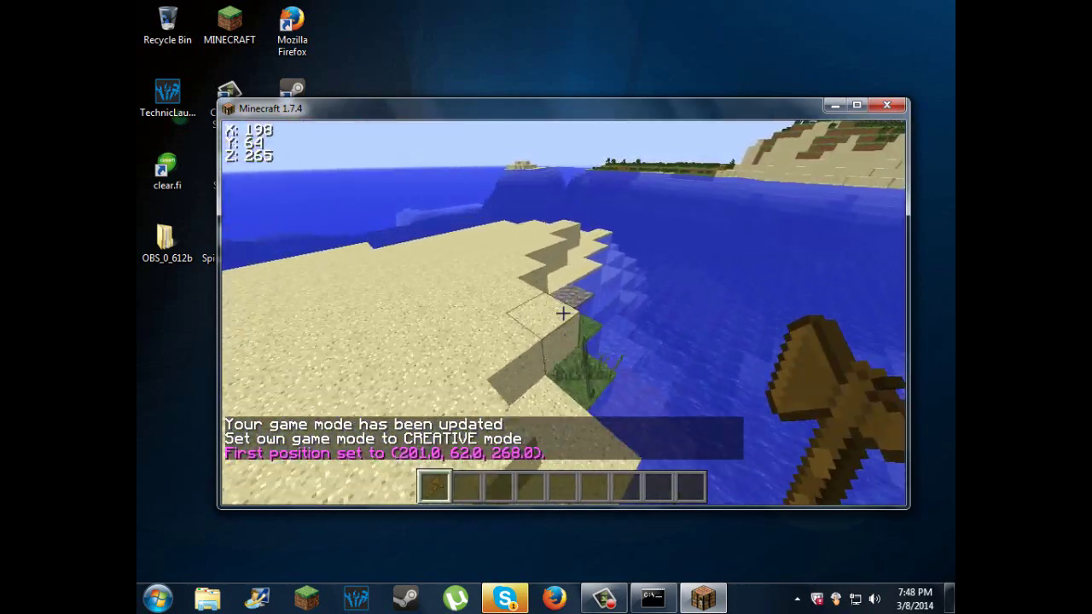
key("w")
left_click(562, 314)
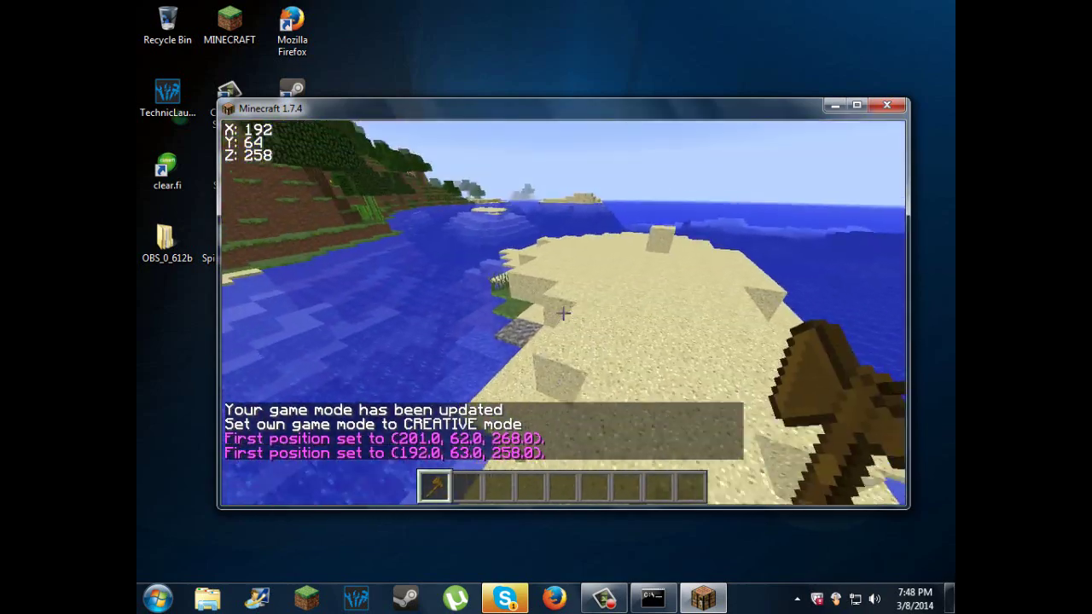
key("w")
right_click(563, 314)
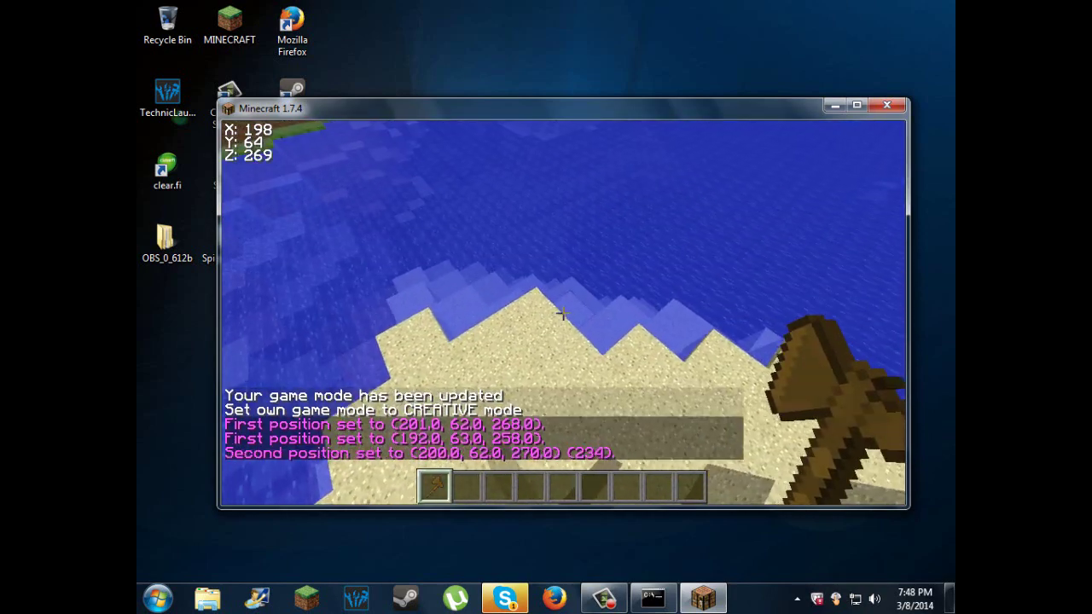
Fill the selected region with diamond and replace it with diamond ore using //set diamond and //set diamondore
type("//set")
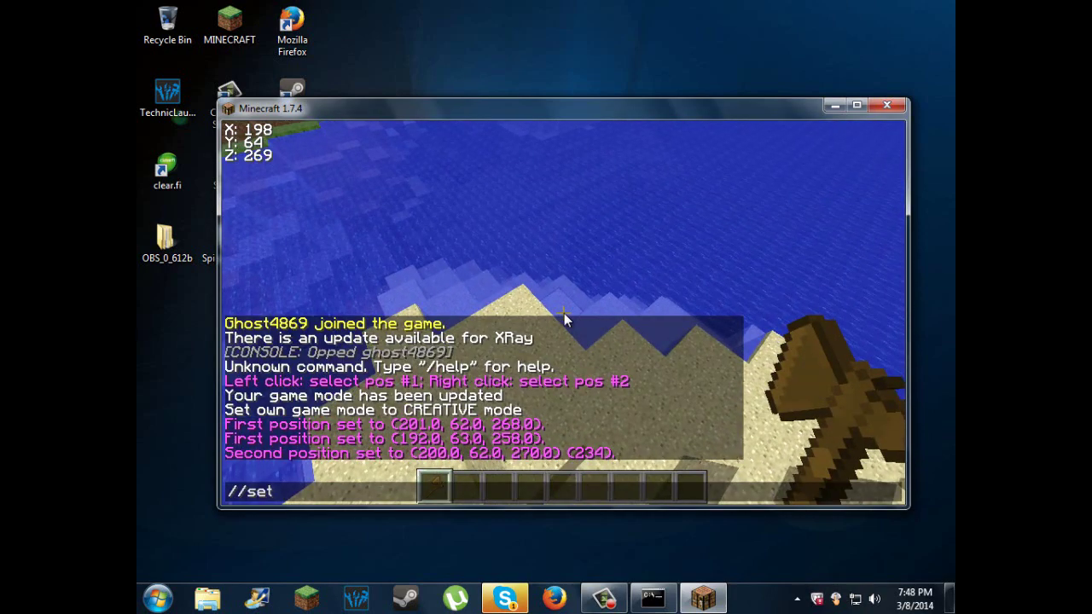
type(" diamond")
key("Return")
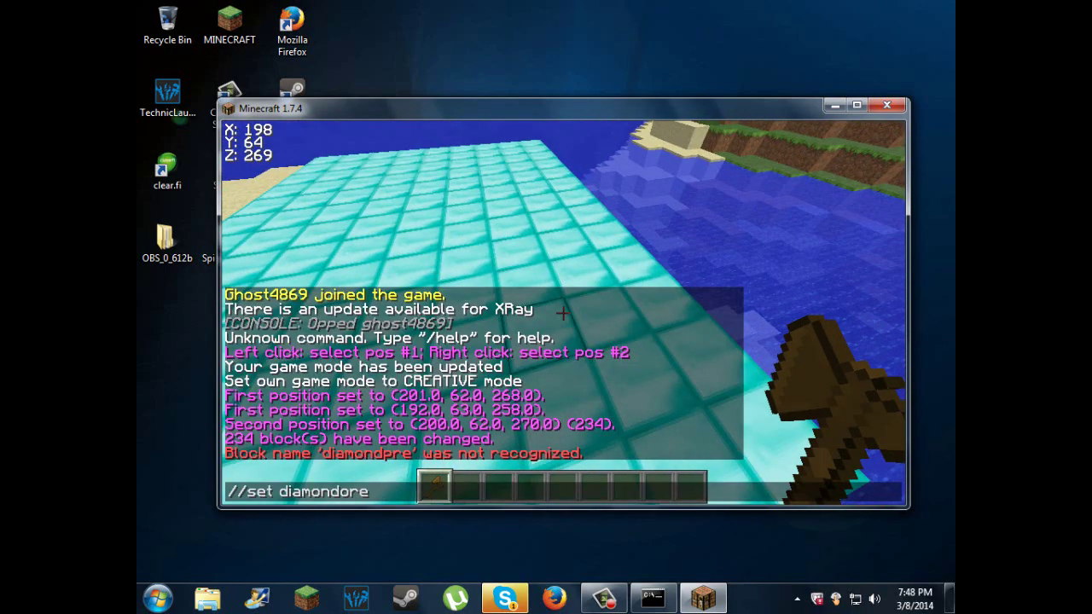
key("Return")
Replace the selected region with gold blocks using the command //set gold
key("t")
key("Up")
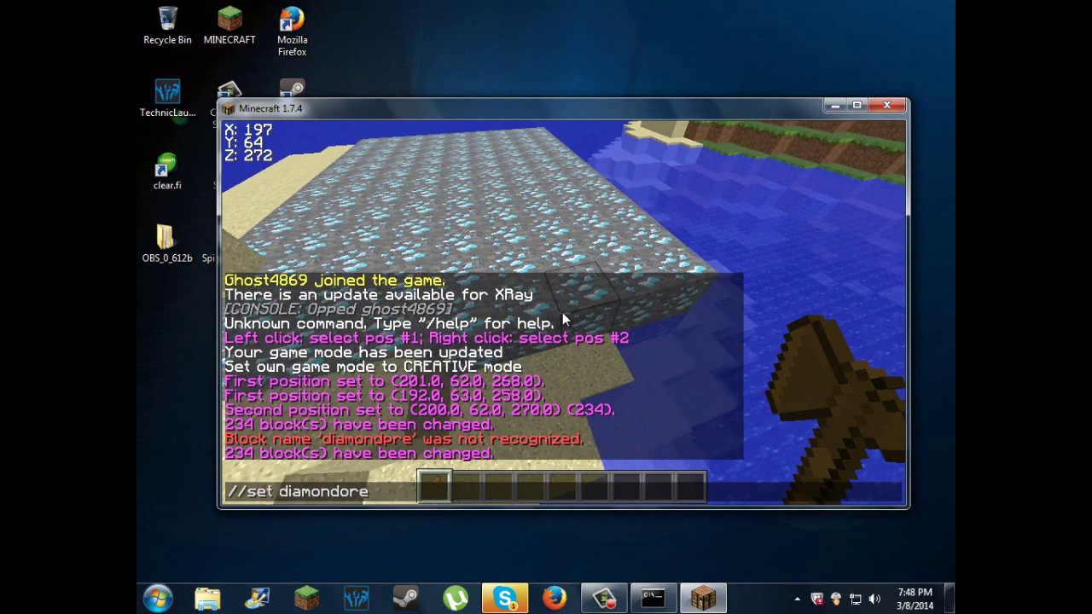
key("BackSpace")
key("BackSpace")
key("BackSpace")
key("BackSpace")
key("BackSpace")
key("BackSpace")
key("BackSpace")
key("BackSpace")
key("BackSpace")
key("BackSpace")
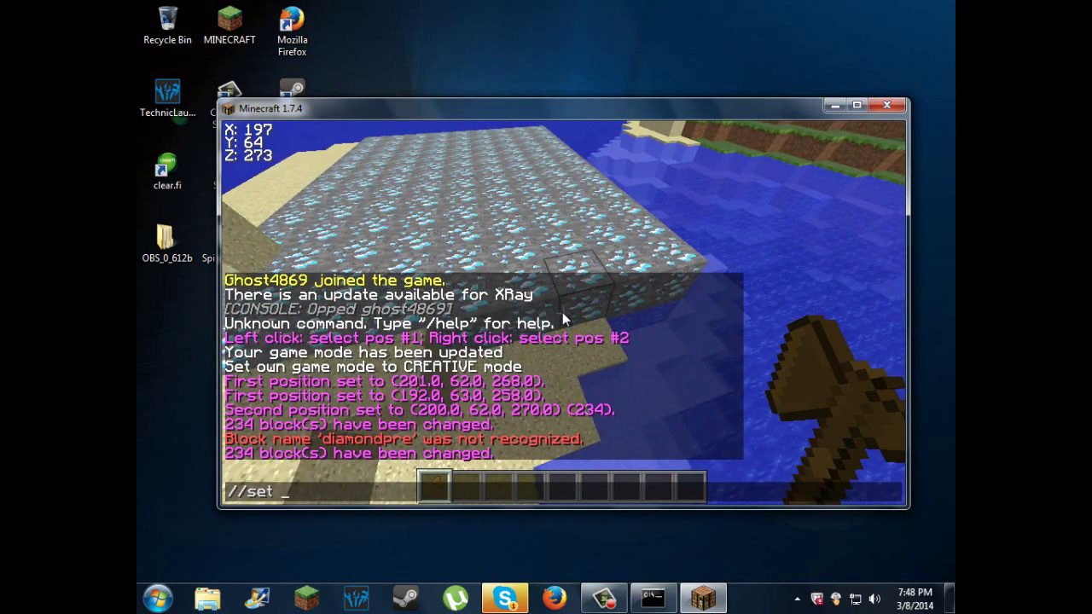
type("gpd")
key("BackSpace")
type("ld")
key("Return")
Change the selected region to gold ore with the command //set goldore
key("t")
key("Up")
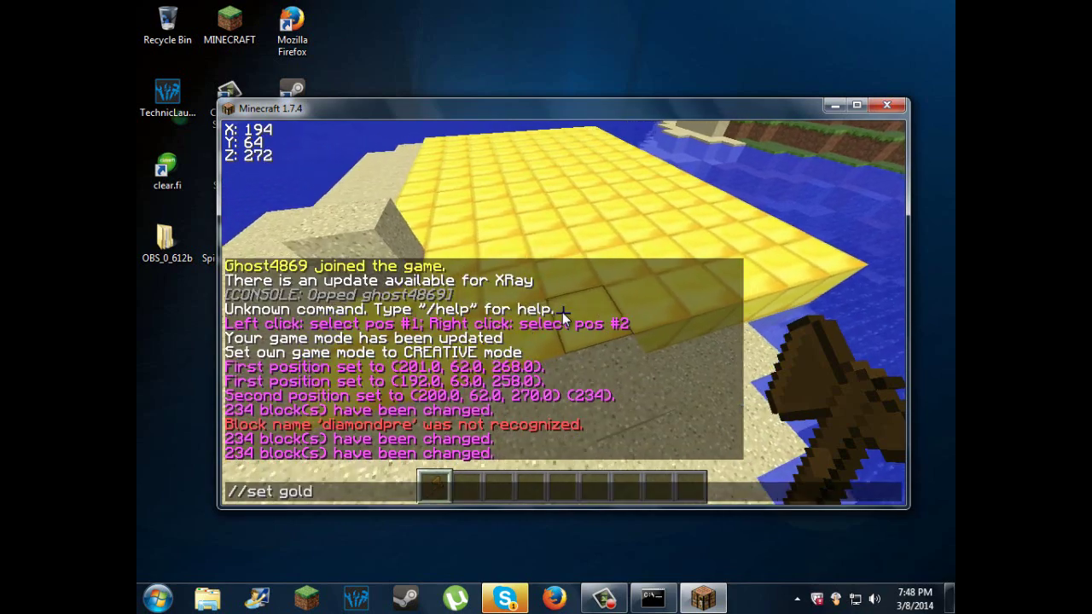
type("ore")
key("Return")
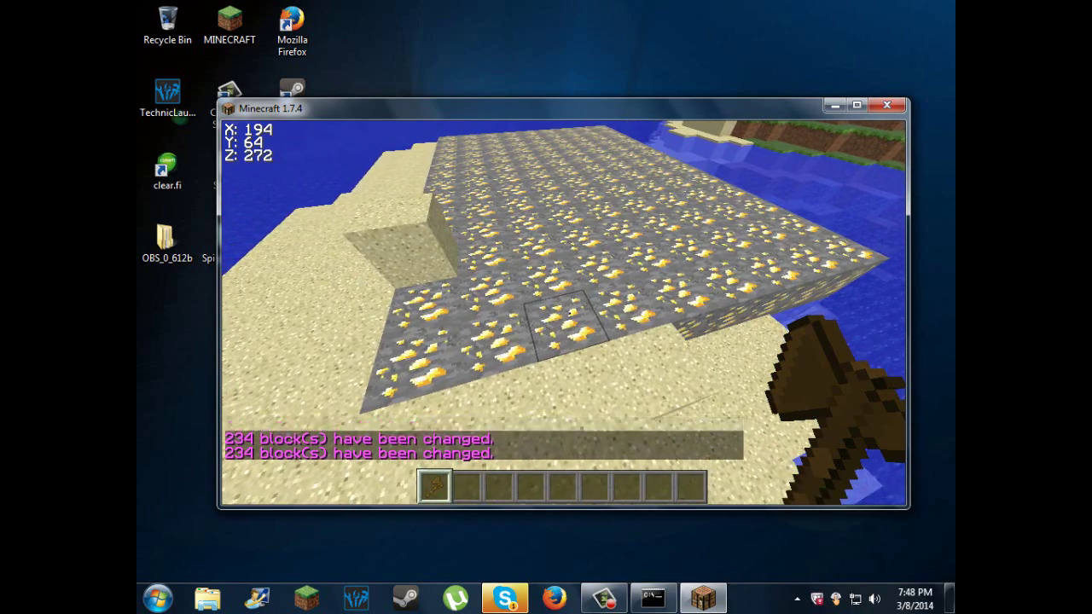
Toggle the item ID tooltips off and on again, and look up the gray wool ID in the creative inventory
key("t")
key("Escape")
key("e")
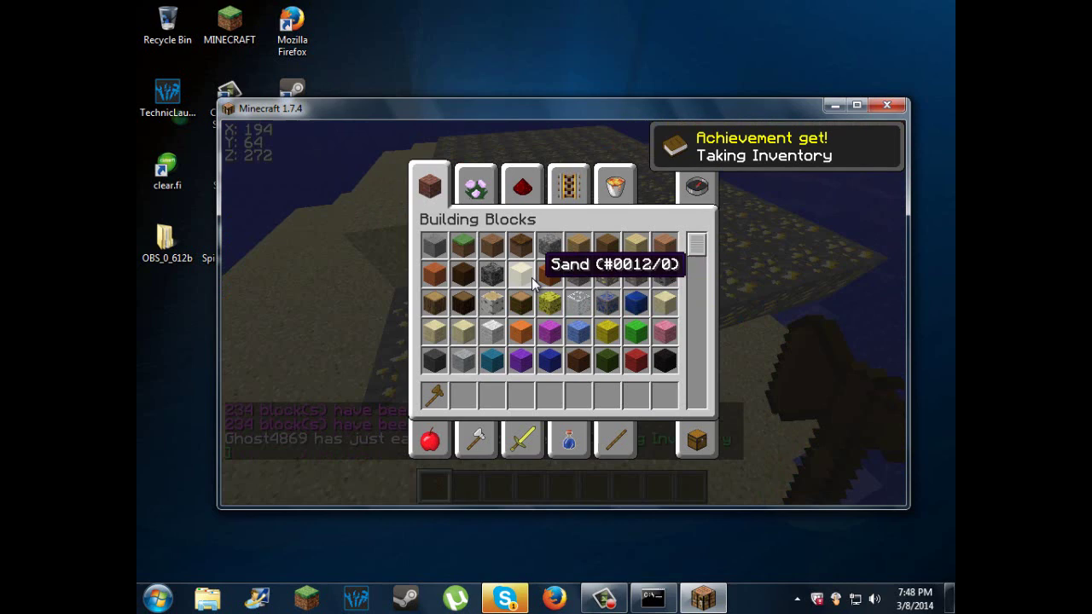
key("e")
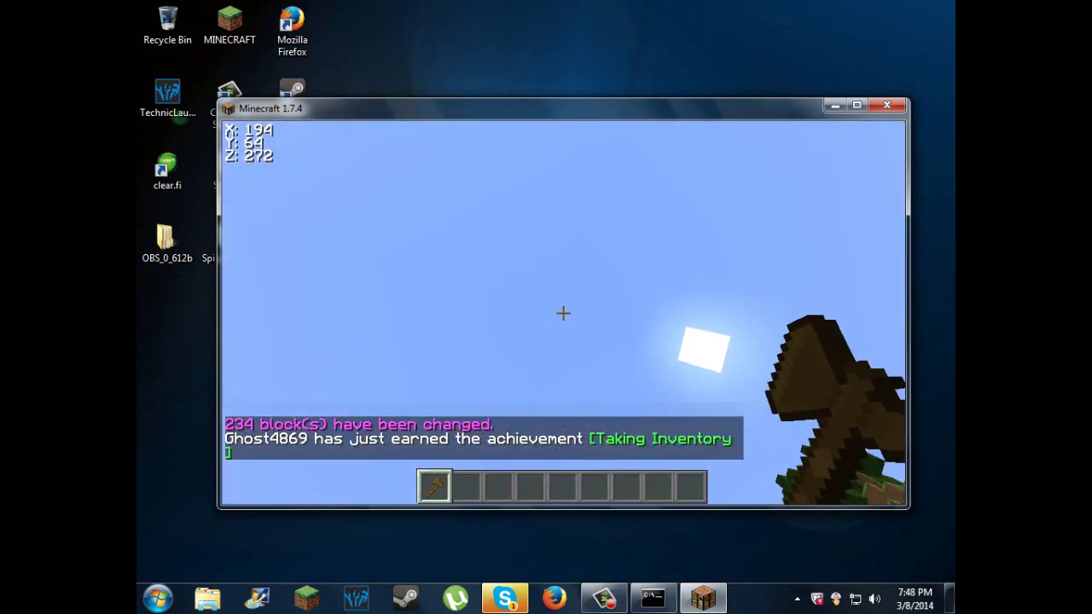
key("F3")
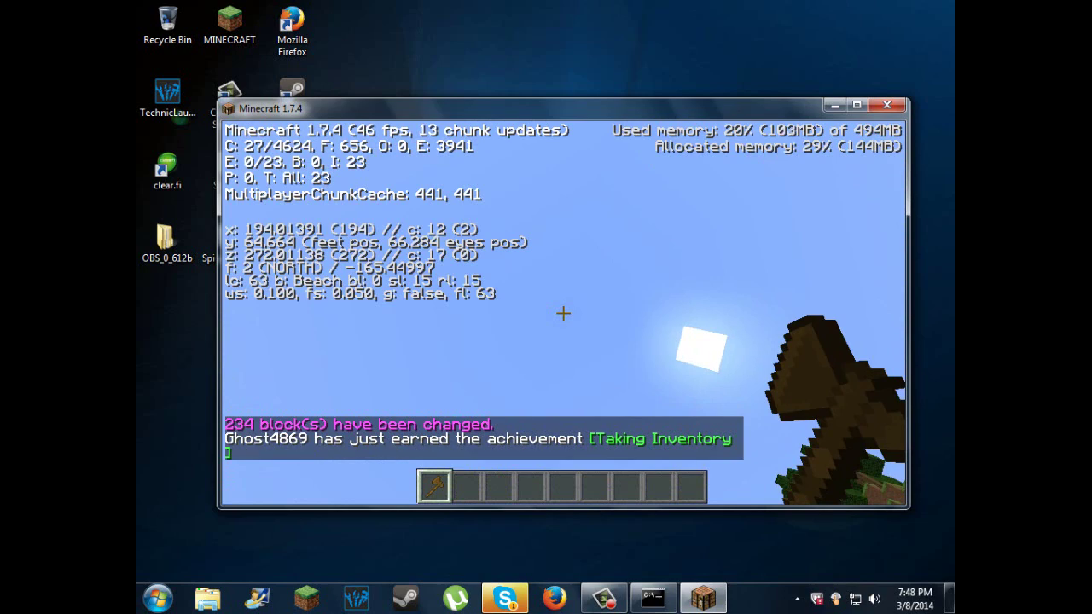
key("F3")
key("e")
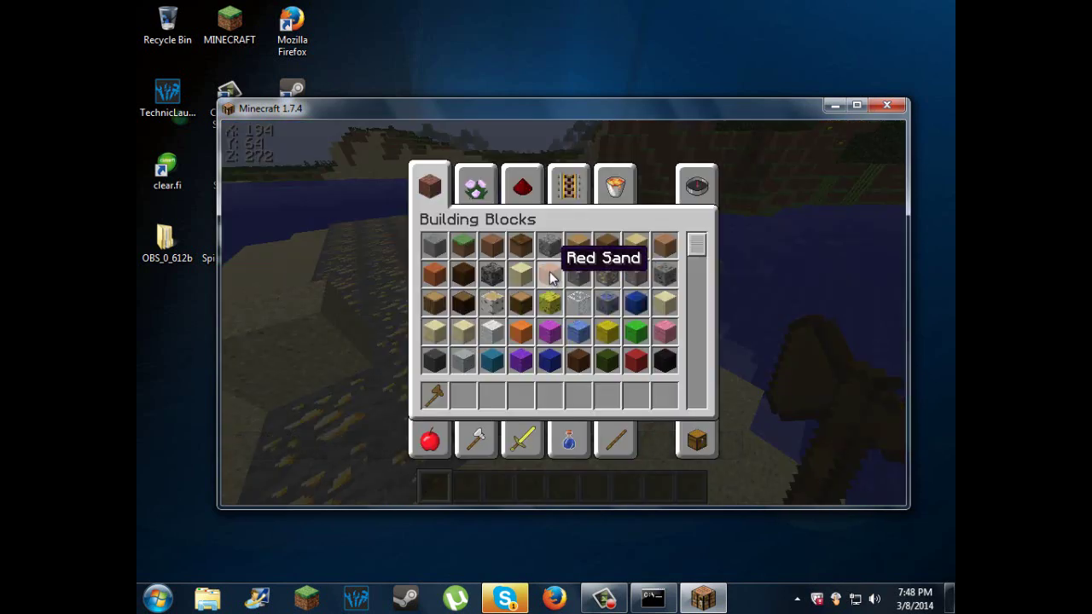
key("e")
key("F3")
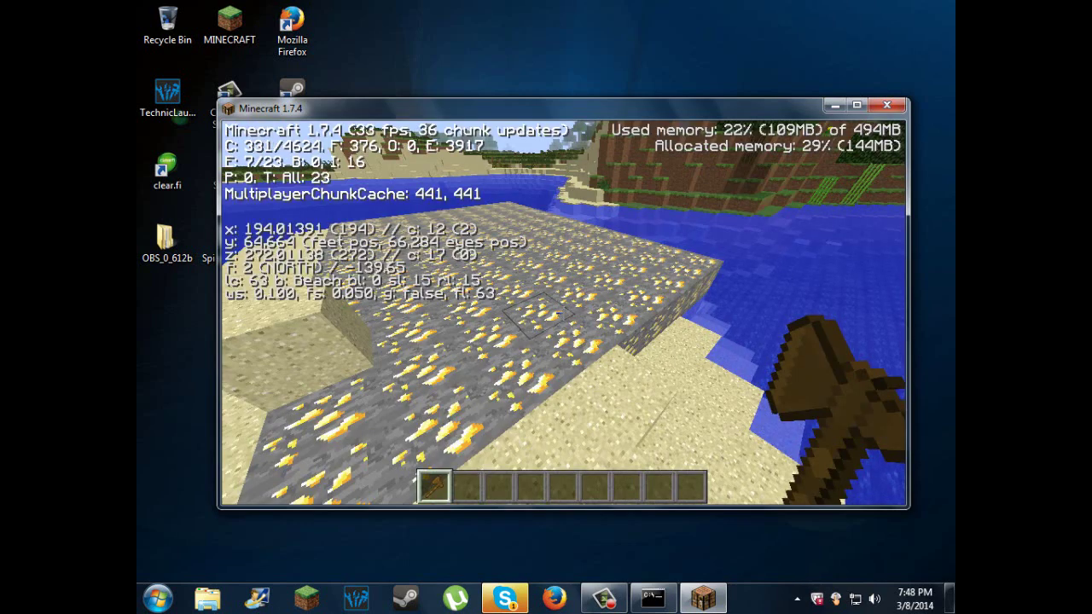
key("F3")
key("e")
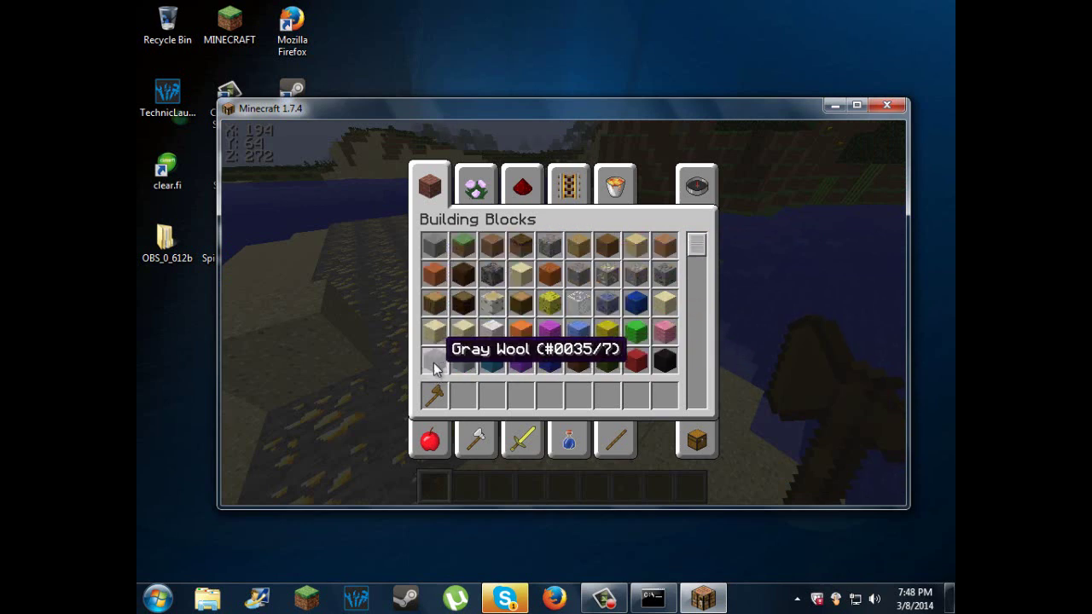
key("e")
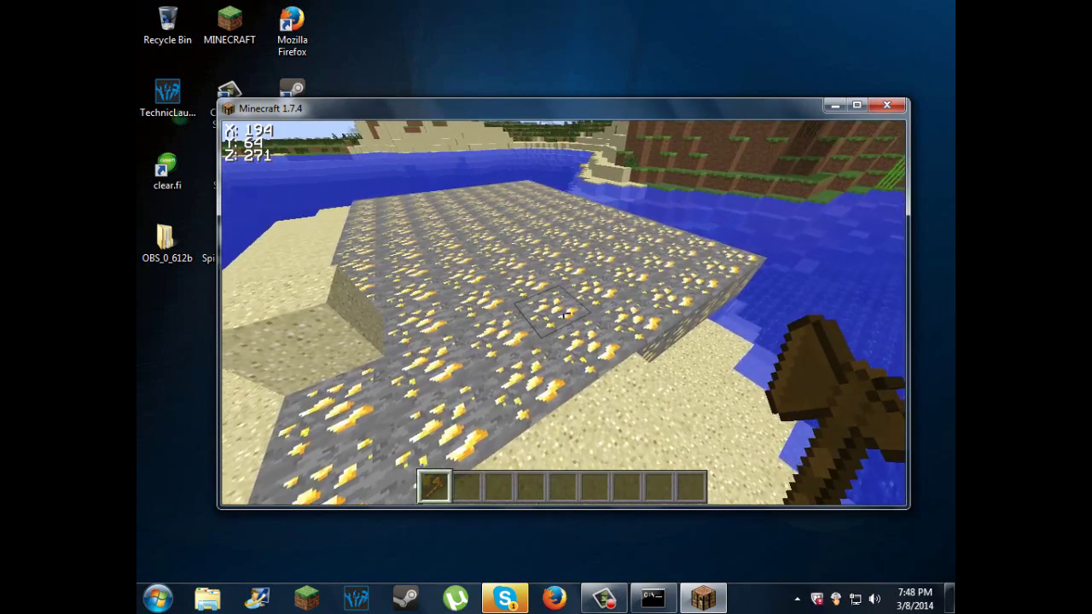
Fill the selected region with gray wool by its ID using the command //set 35:7
key("slash")
type("//")
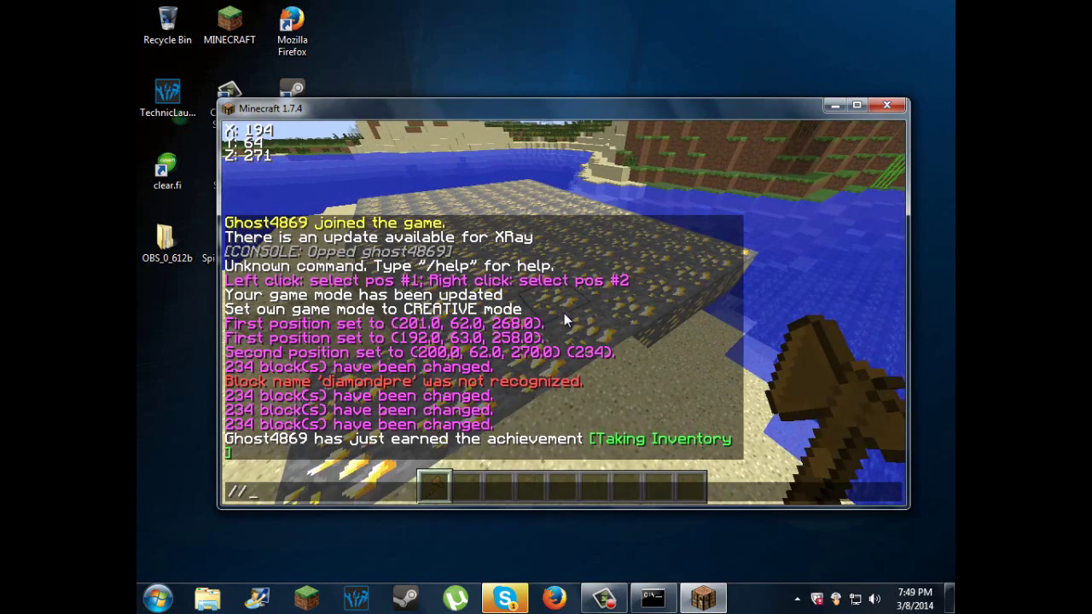
type("set 35:7")
key("Return")
key("e")
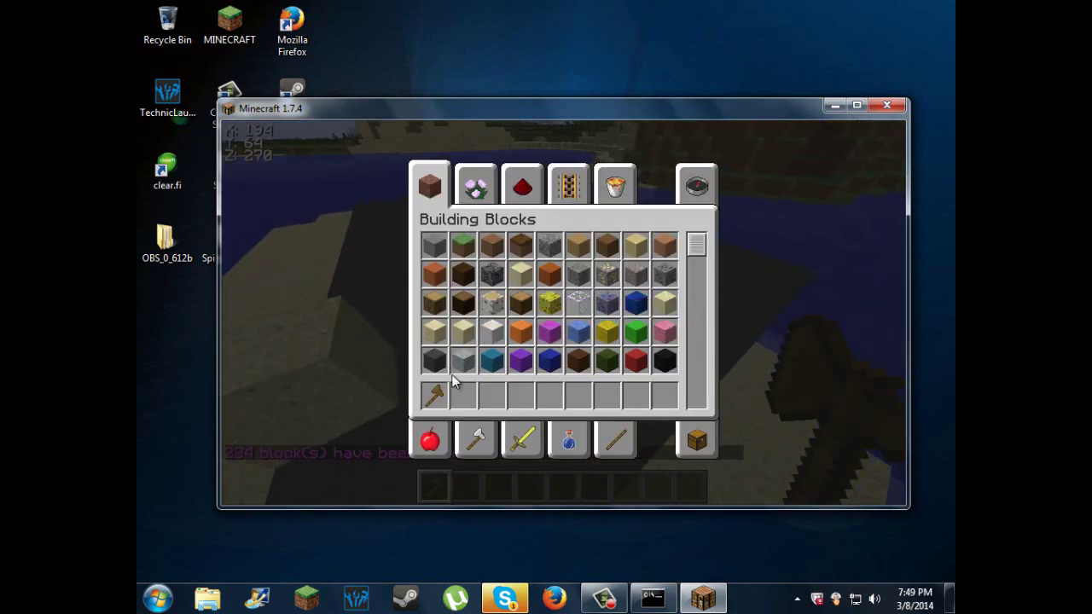
key("e")
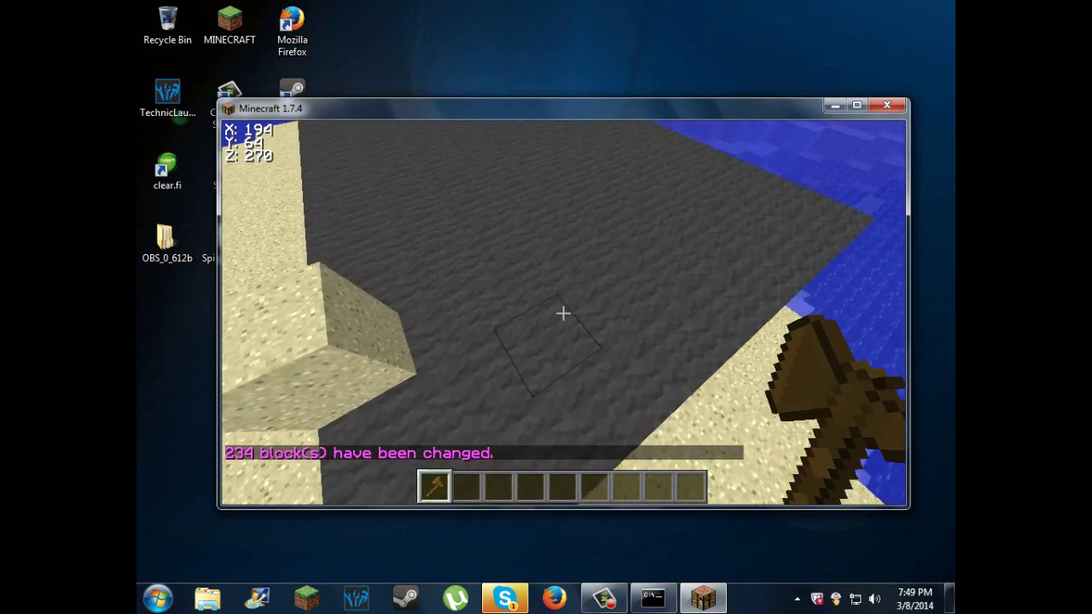
Fill the selected region with a block mix using //set diamond,gold,iron,quartz_block and fly over the platform to inspect it
key("slash")
type("/set")
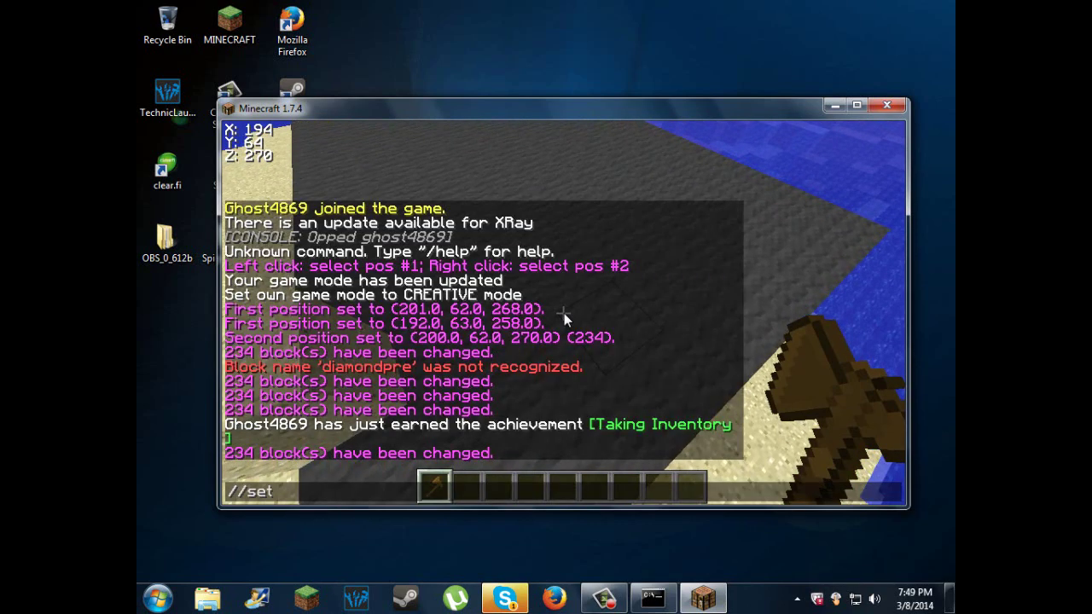
type(" diamond.")
type("gold")
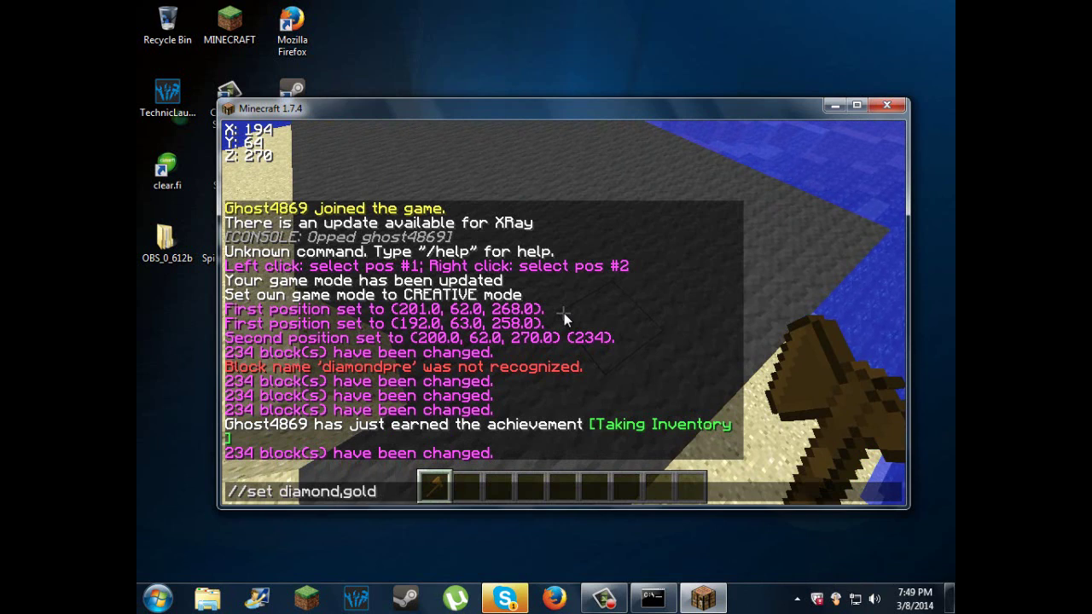
type(",iron,quartz")
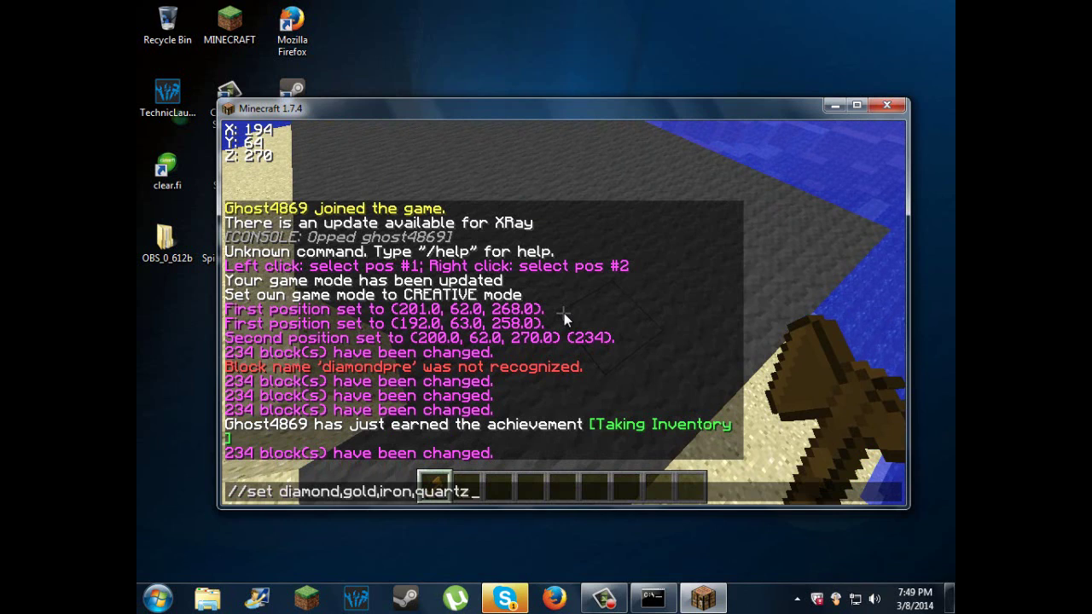
type("_block")
key("Return")
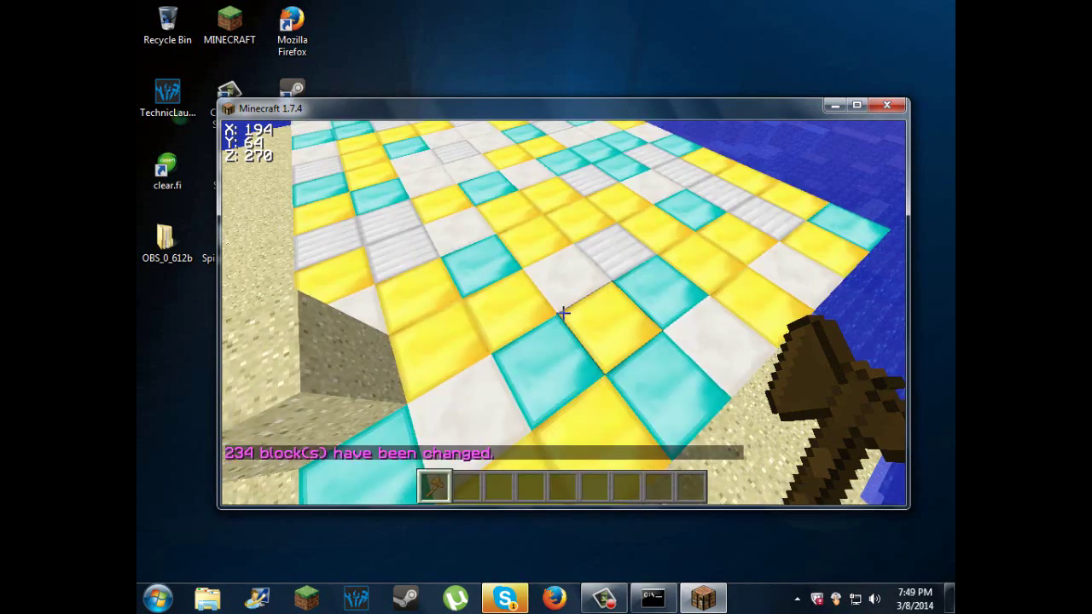
scroll(563, 316, "down", 1)
key("w")
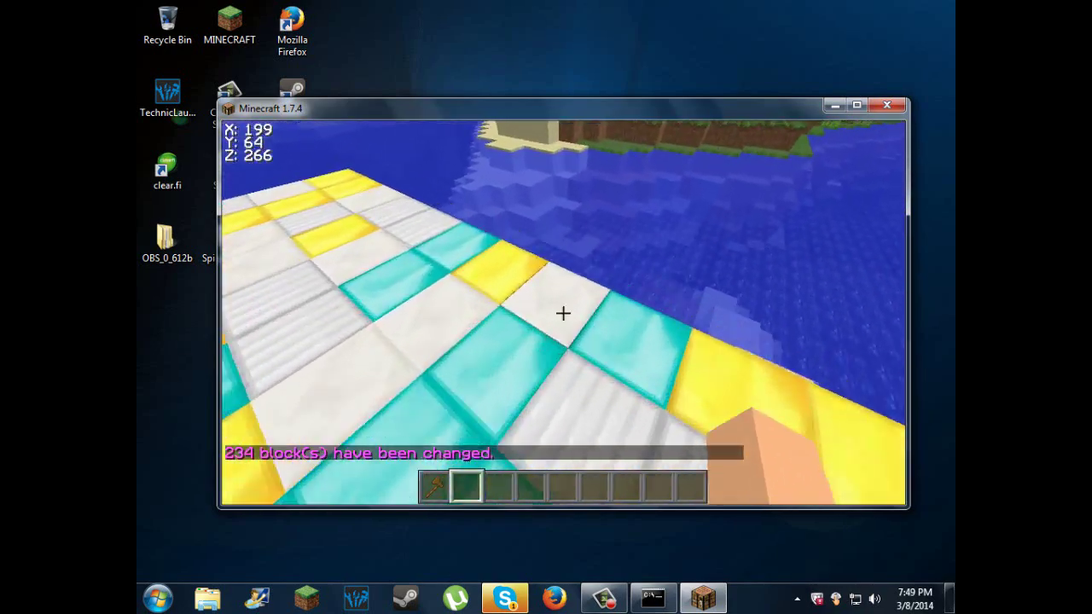
key("w")
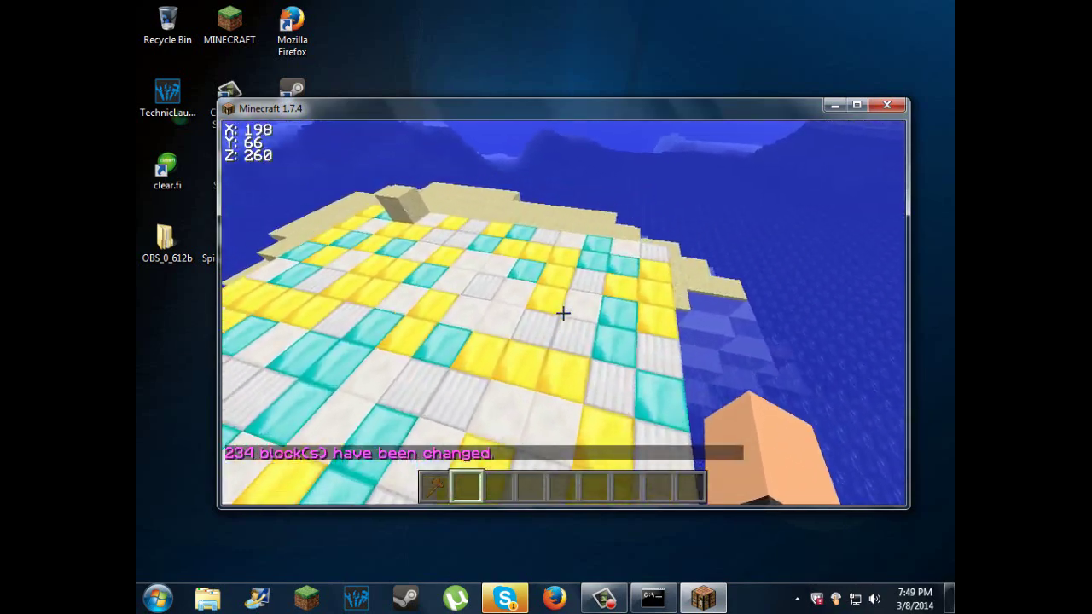